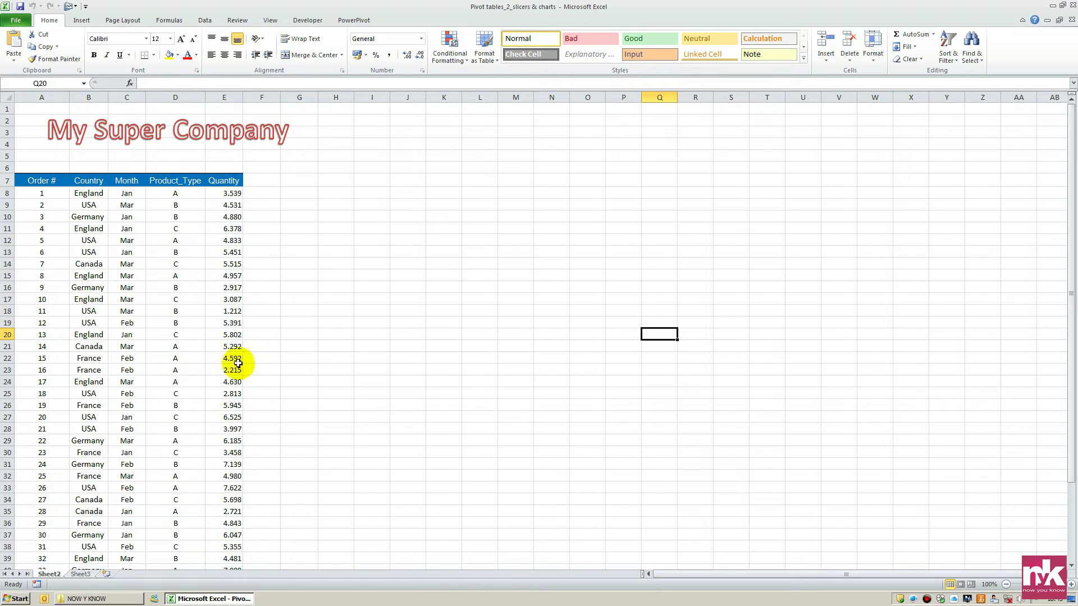
Create an empty PivotTable on a new worksheet from the Sheet2!$A$7:$E$47 order data
{"action": "left_click", "coordinate": [134, 324]}
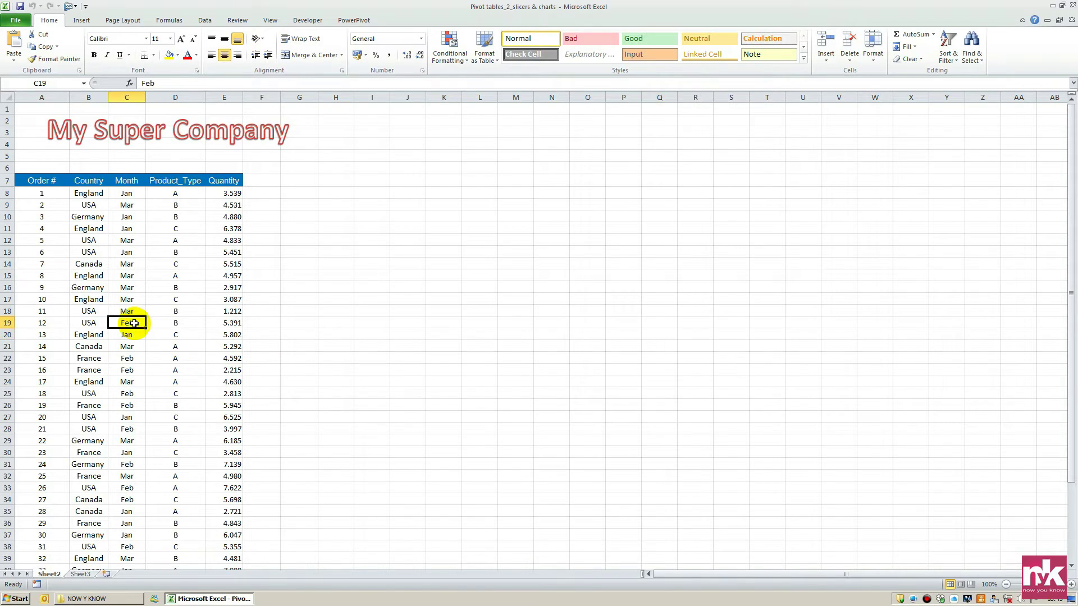
{"action": "left_click", "coordinate": [82, 20]}
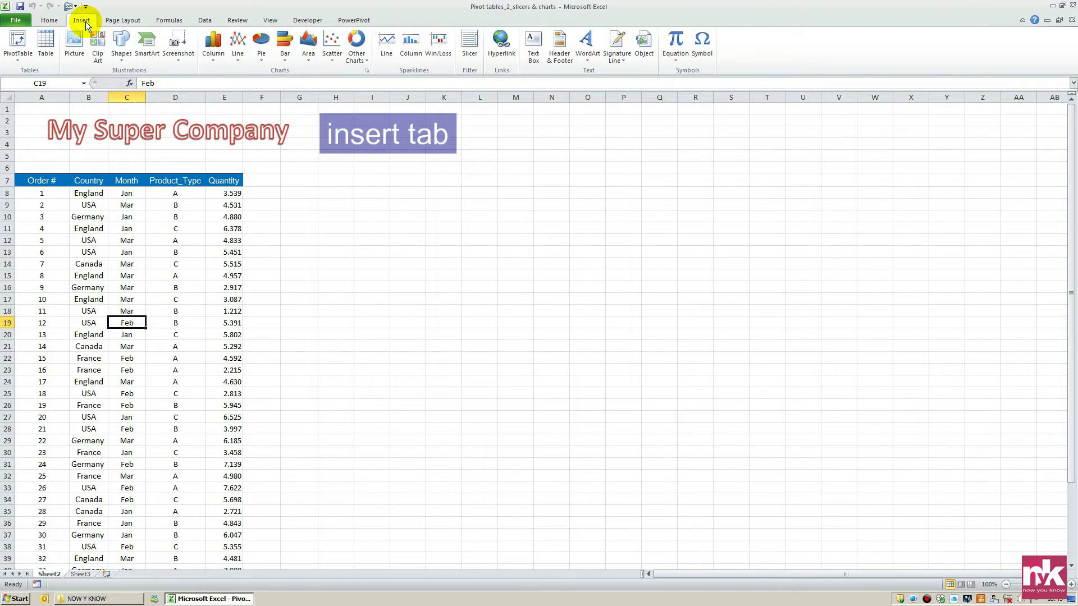
{"action": "left_click", "coordinate": [22, 61]}
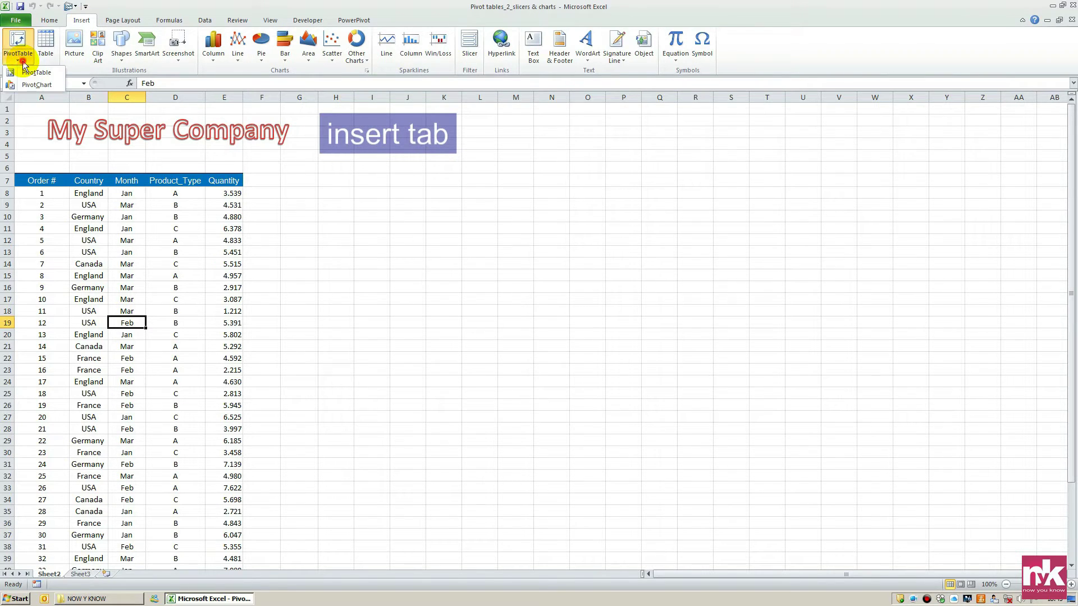
{"action": "left_click", "coordinate": [49, 73]}
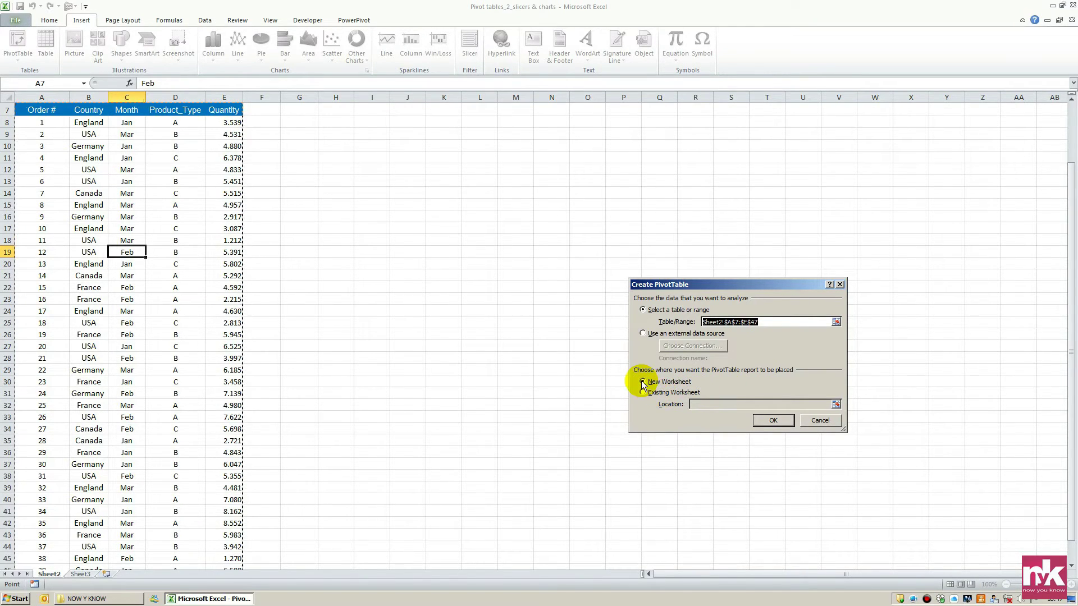
{"action": "left_click", "coordinate": [773, 422]}
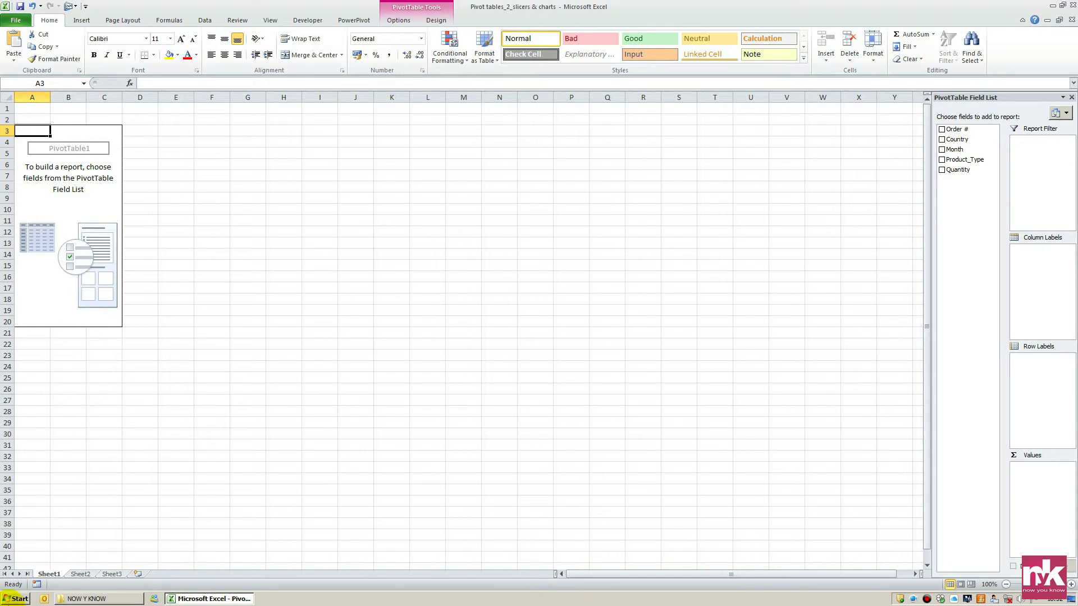
Rename the PivotTable sheet to 'Pivot' and the order data sheet to 'Data', then return to Pivot
{"action": "right_click", "coordinate": [47, 576]}
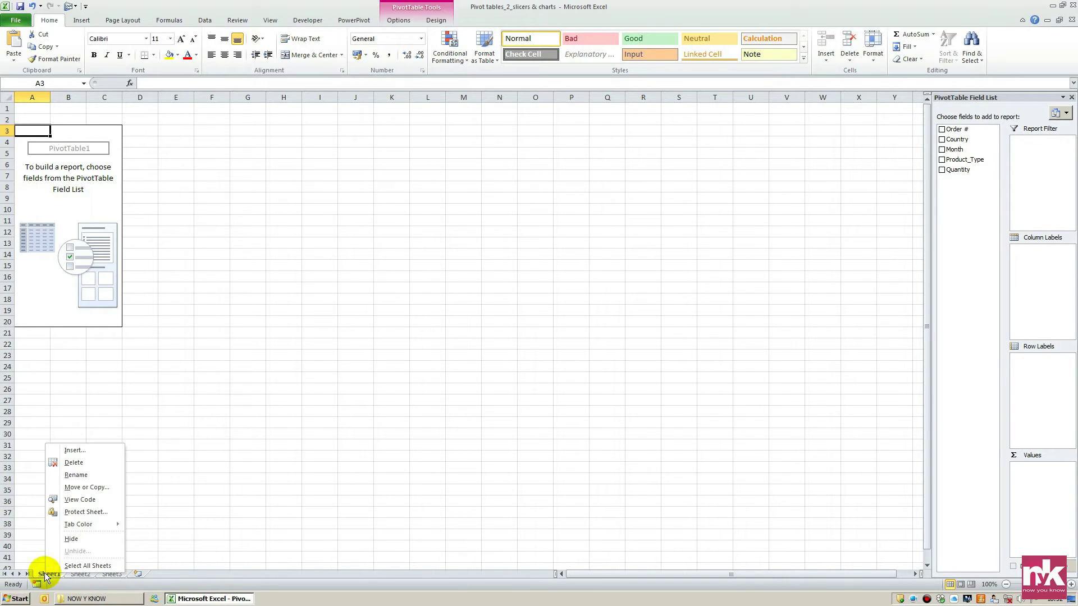
{"action": "left_click", "coordinate": [87, 475]}
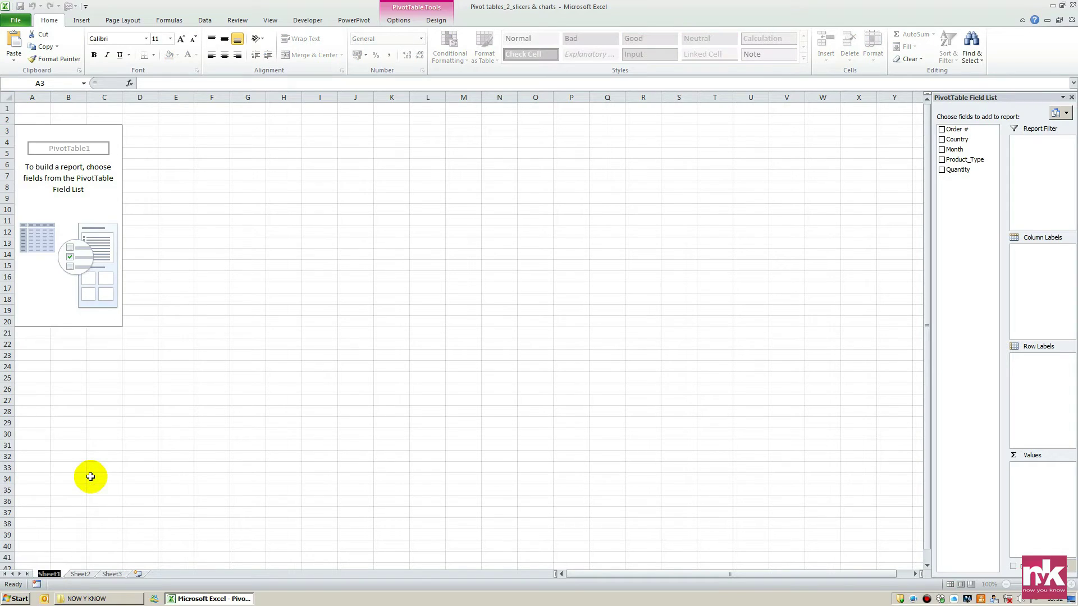
{"action": "type", "text": "Pivot"}
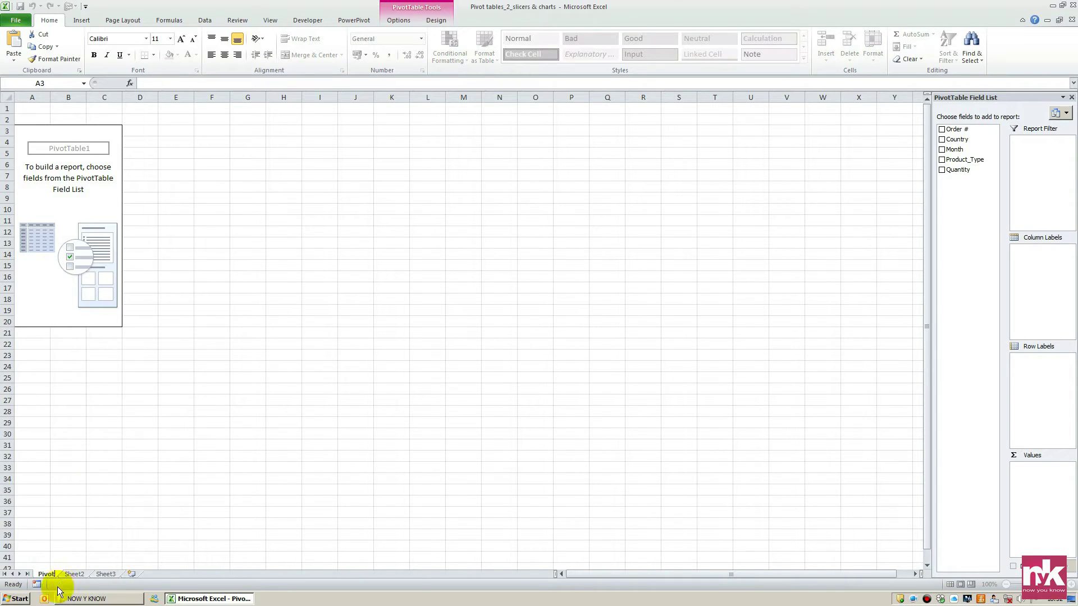
{"action": "left_click", "coordinate": [73, 574]}
{"action": "right_click", "coordinate": [74, 575]}
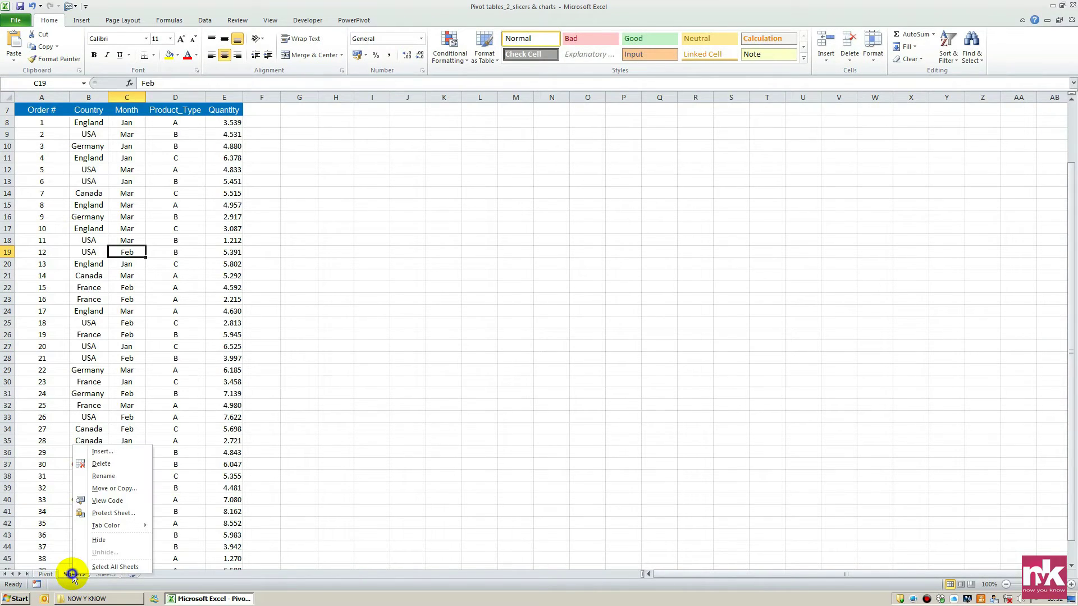
{"action": "left_click", "coordinate": [130, 476]}
{"action": "type", "text": "Data"}
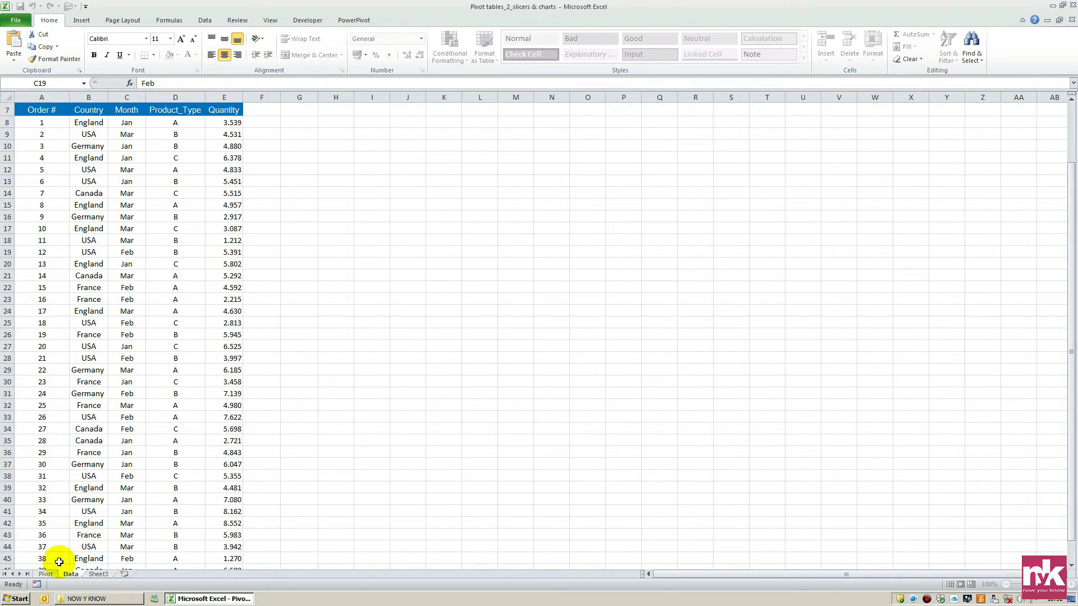
{"action": "left_click", "coordinate": [46, 573]}
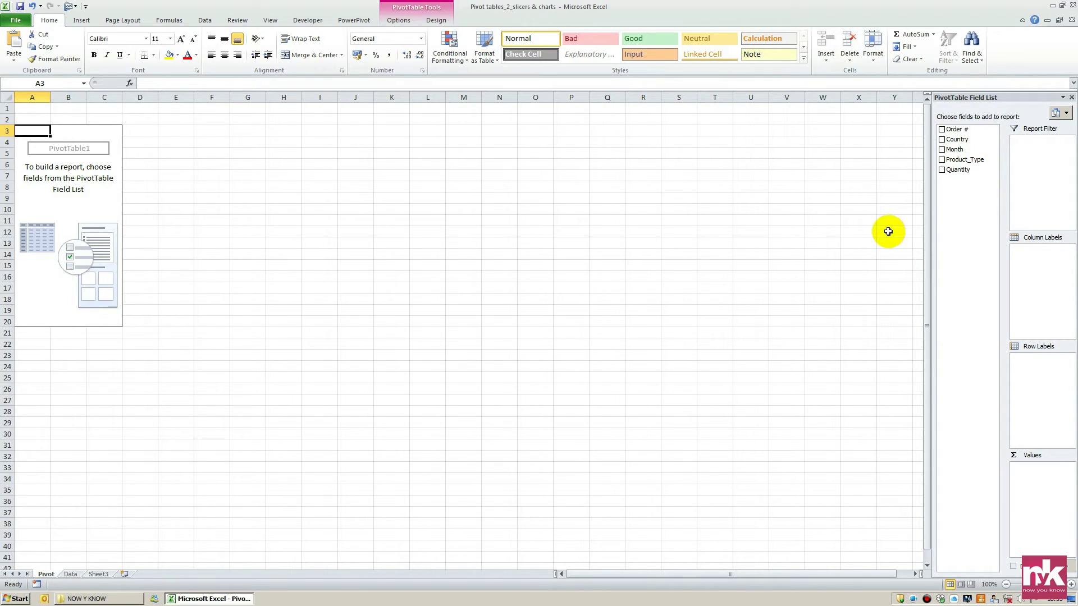
Sum Quantity by Country as Number with 0 decimals, then add Month rows under Country
{"action": "left_click_drag", "start_coordinate": [957, 139], "coordinate": [1045, 365]}
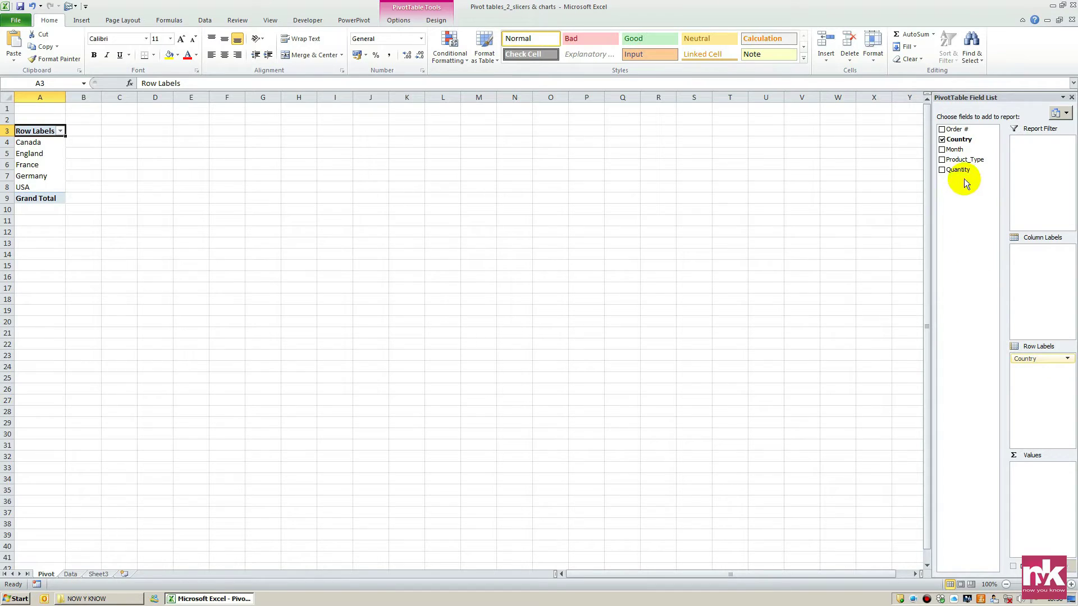
{"action": "left_click_drag", "start_coordinate": [969, 168], "coordinate": [1038, 475]}
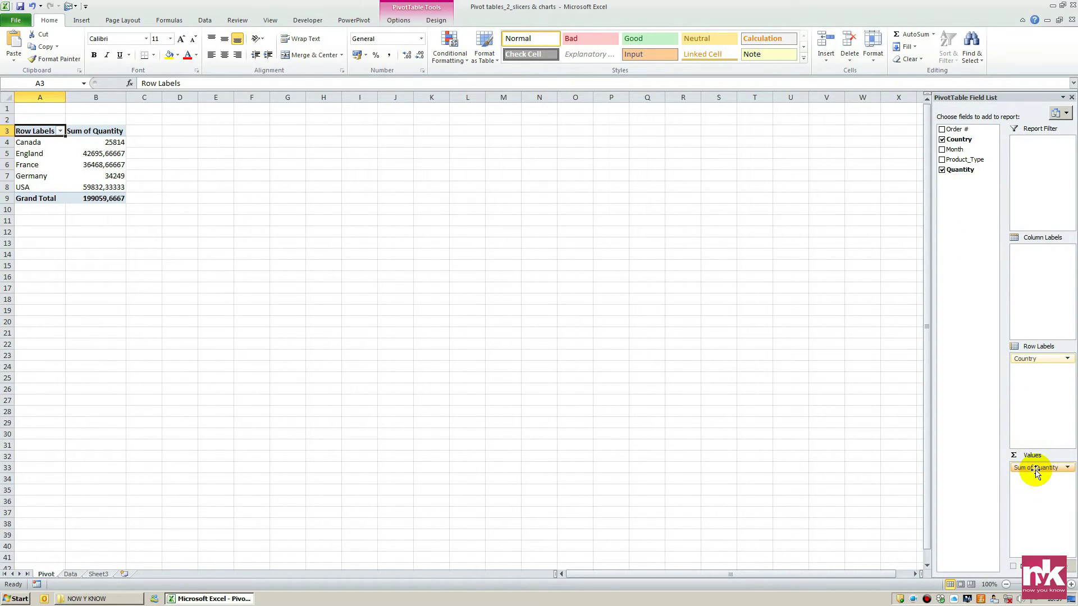
{"action": "left_click", "coordinate": [109, 154]}
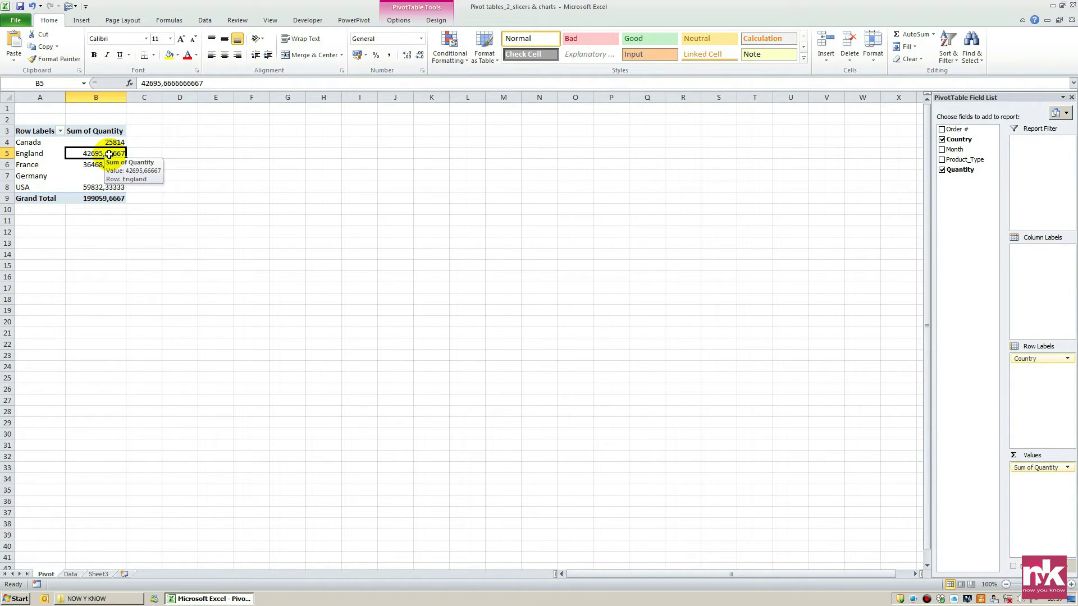
{"action": "right_click", "coordinate": [109, 154]}
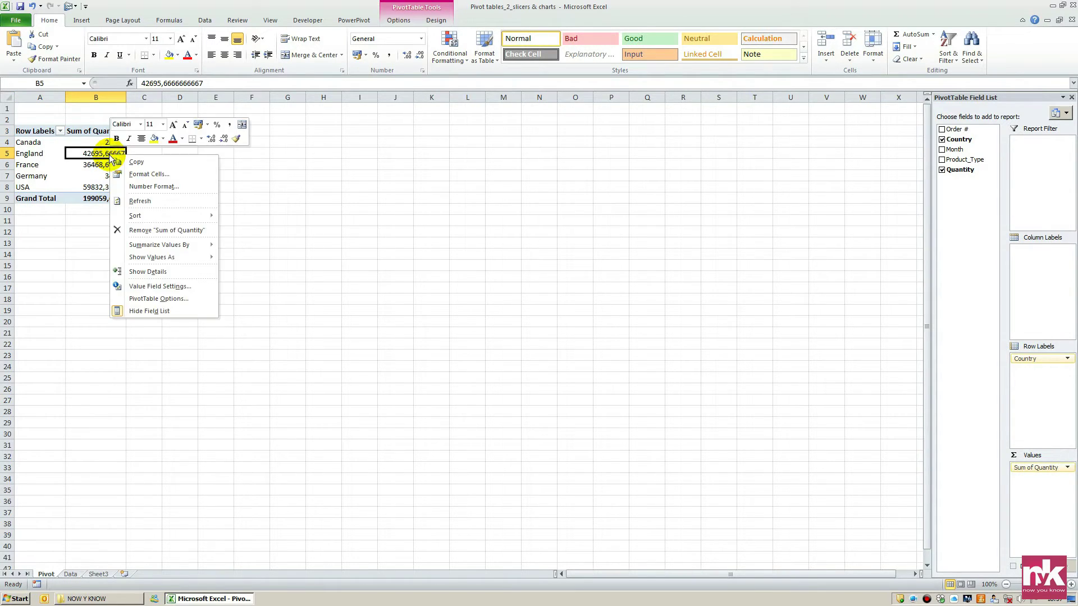
{"action": "left_click", "coordinate": [165, 186]}
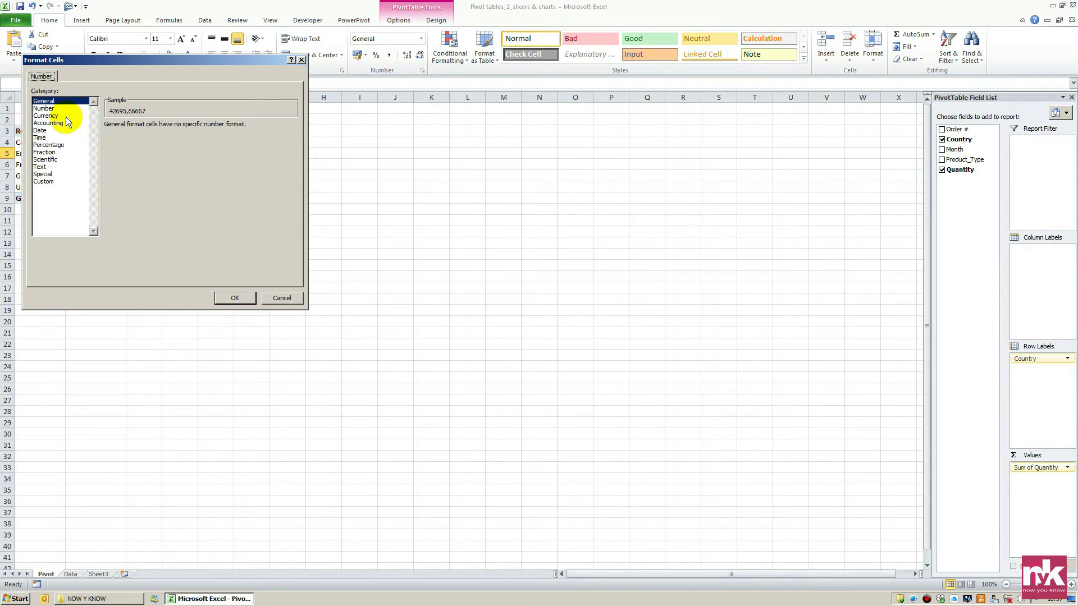
{"action": "left_click", "coordinate": [43, 108]}
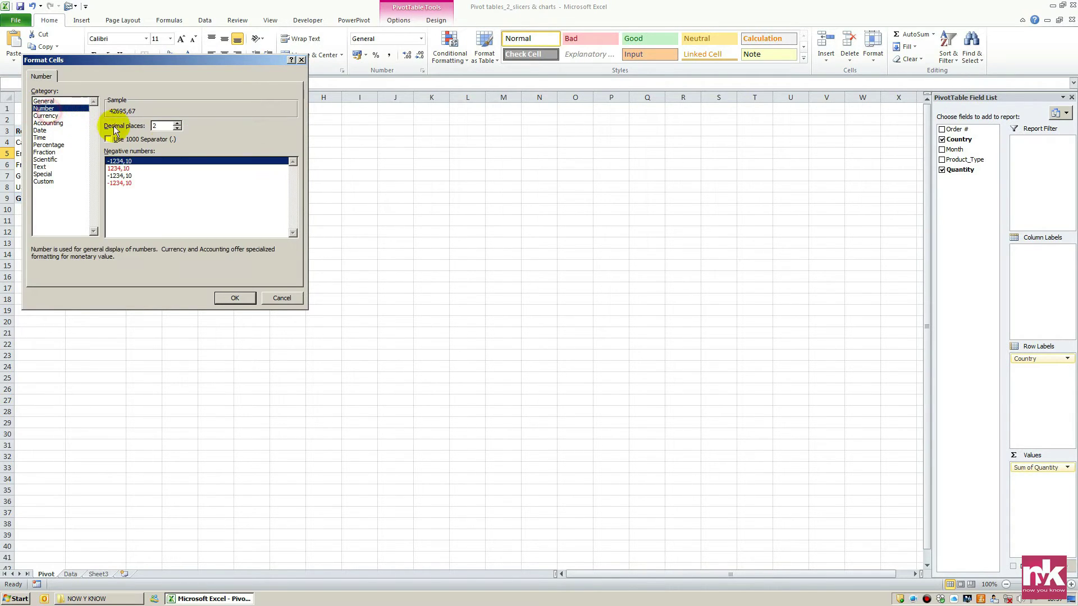
{"action": "left_click", "coordinate": [177, 128]}
{"action": "left_click", "coordinate": [178, 128]}
{"action": "left_click", "coordinate": [235, 298]}
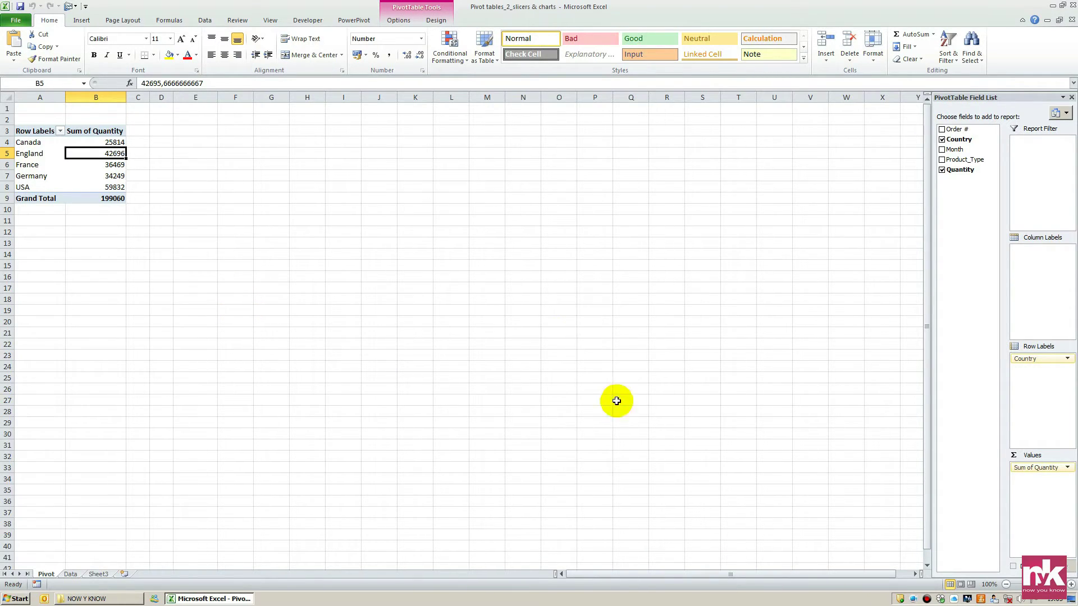
{"action": "left_click_drag", "start_coordinate": [961, 149], "coordinate": [1031, 380]}
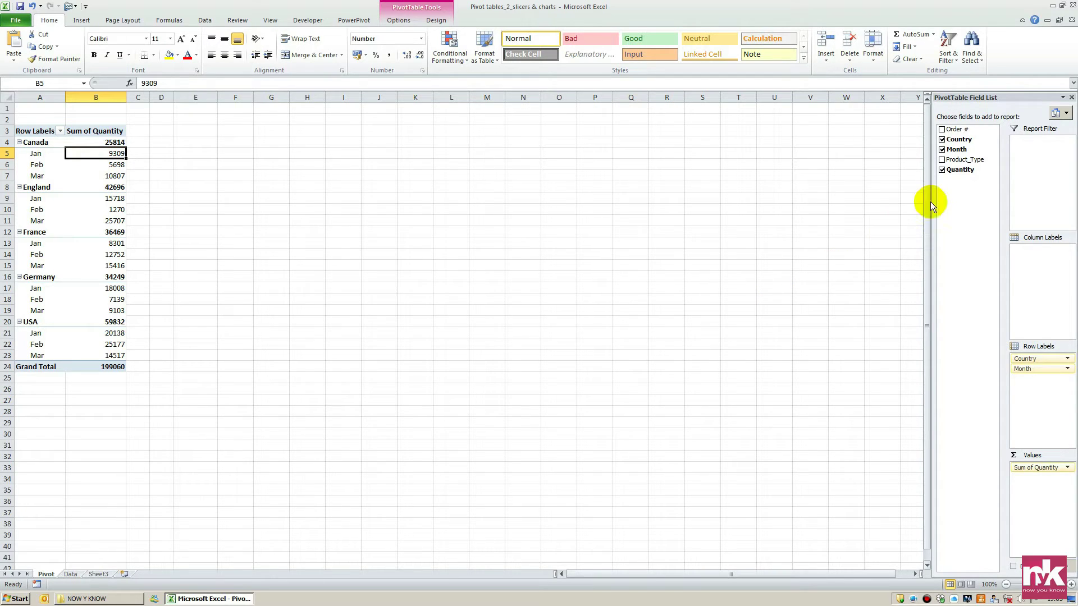
Add Product_Type as a report filter above the country and month sums
{"action": "left_click_drag", "start_coordinate": [961, 163], "coordinate": [1036, 146]}
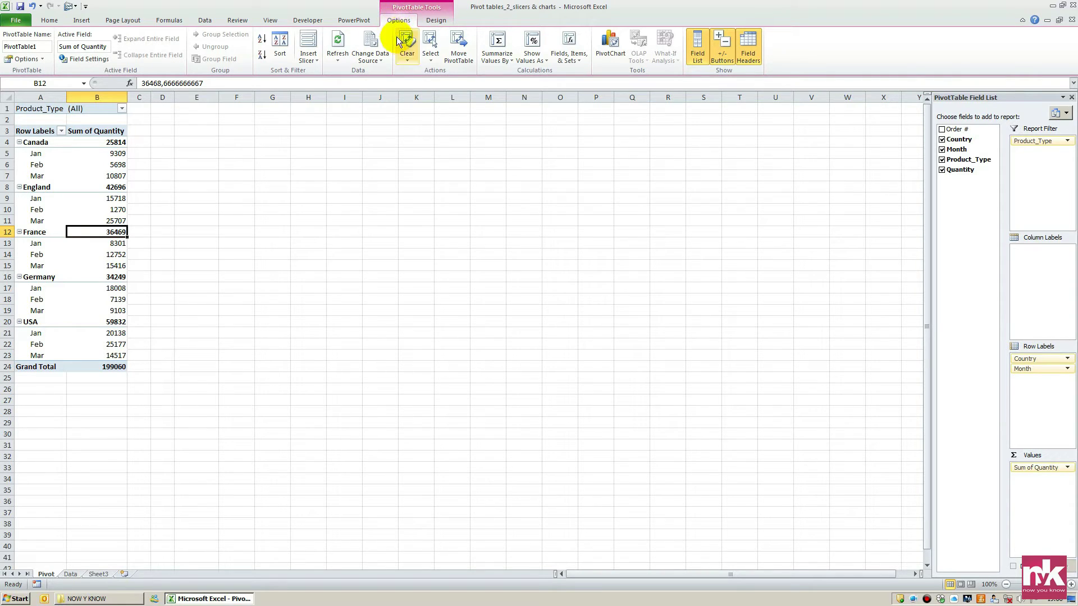
Insert slicers for the Country and Month fields of the PivotTable
{"action": "left_click", "coordinate": [309, 59]}
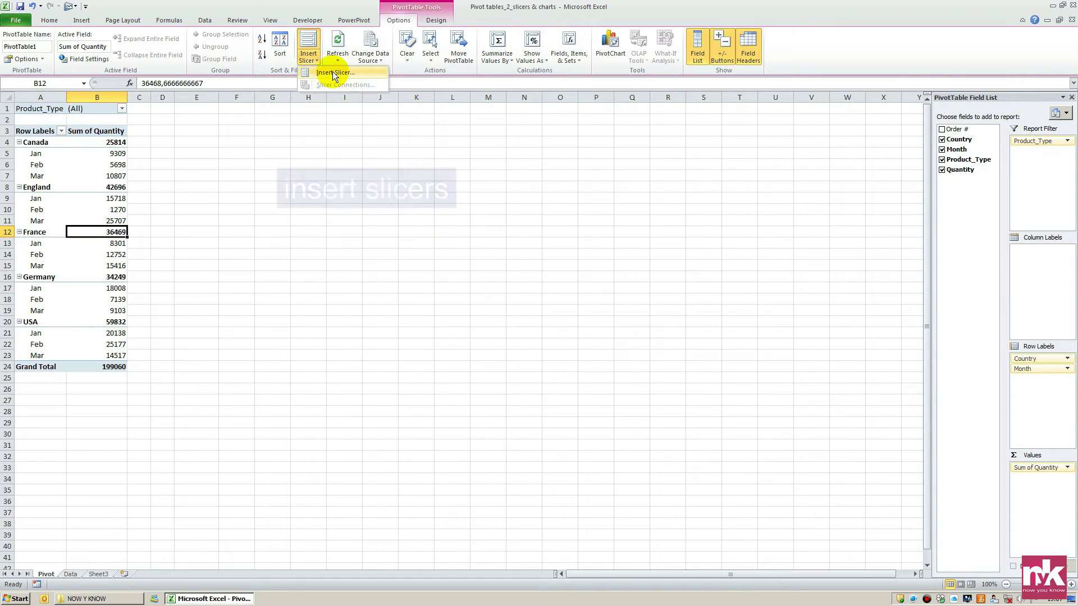
{"action": "left_click", "coordinate": [332, 72]}
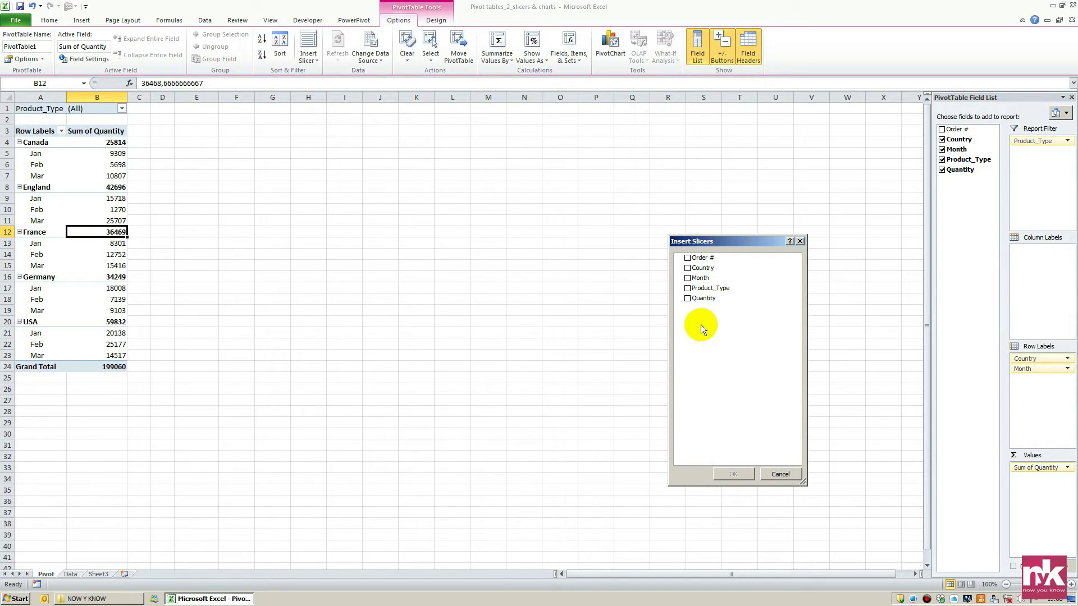
{"action": "left_click", "coordinate": [688, 271]}
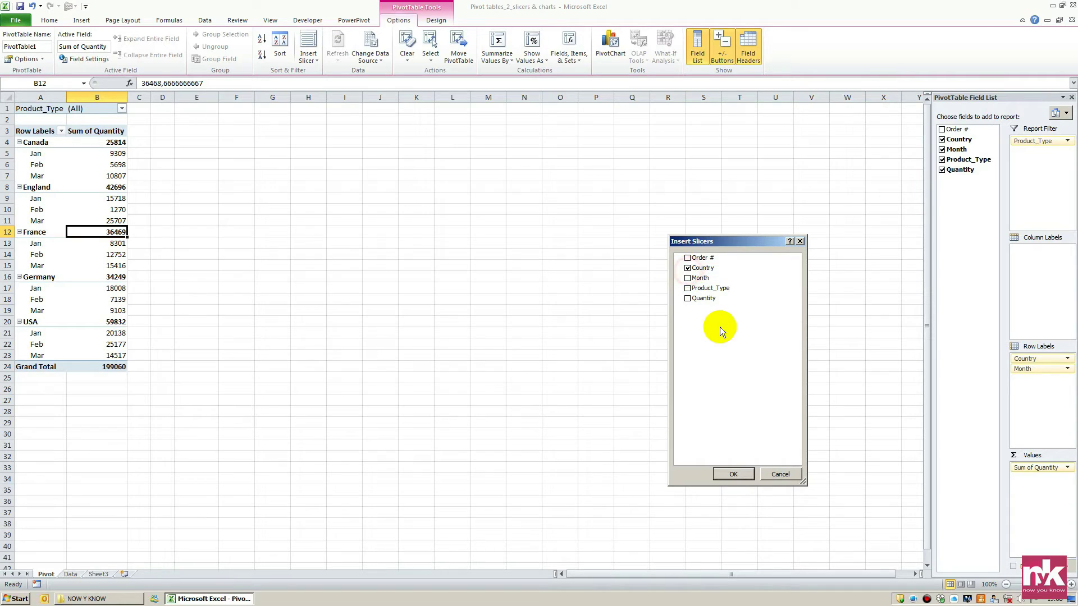
{"action": "left_click", "coordinate": [688, 279]}
{"action": "left_click", "coordinate": [743, 473]}
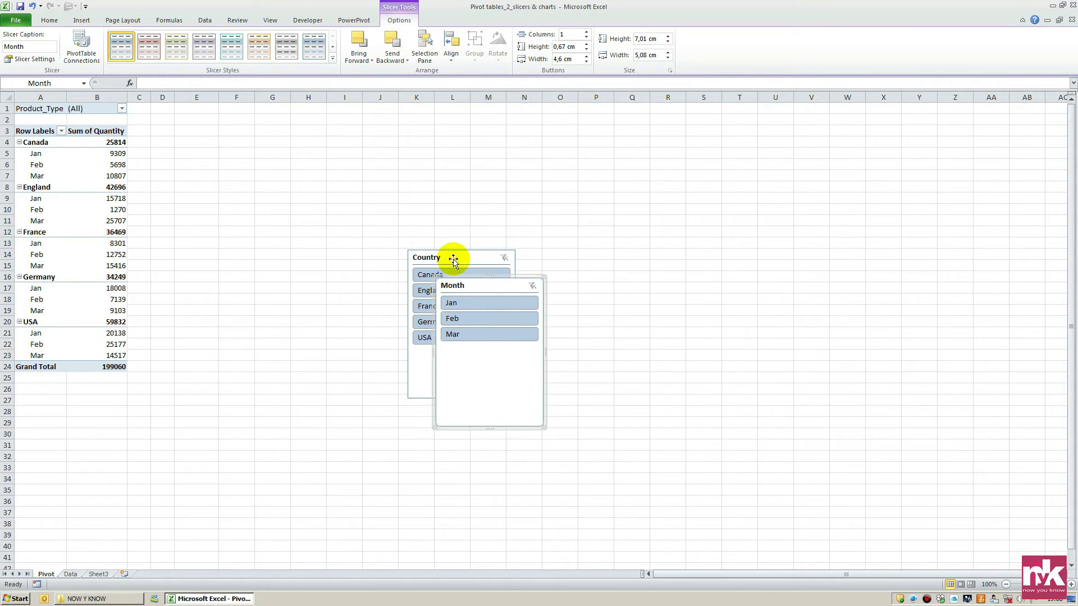
Resize the Country and Month slicers and place Month beside Country, right of the PivotTable
{"action": "left_click_drag", "start_coordinate": [451, 258], "coordinate": [268, 175]}
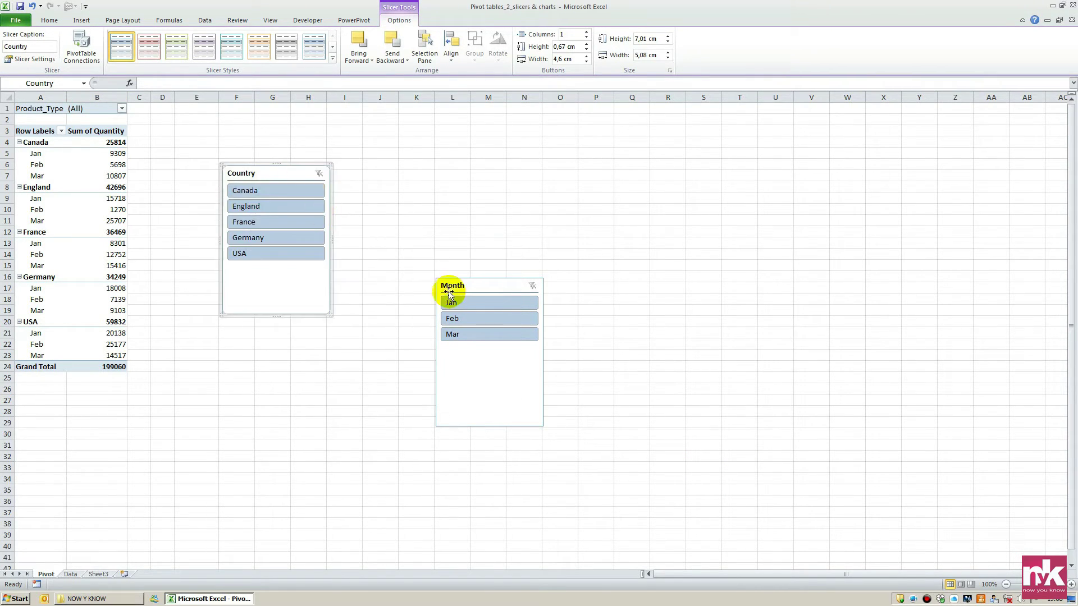
{"action": "left_click_drag", "start_coordinate": [496, 285], "coordinate": [486, 180]}
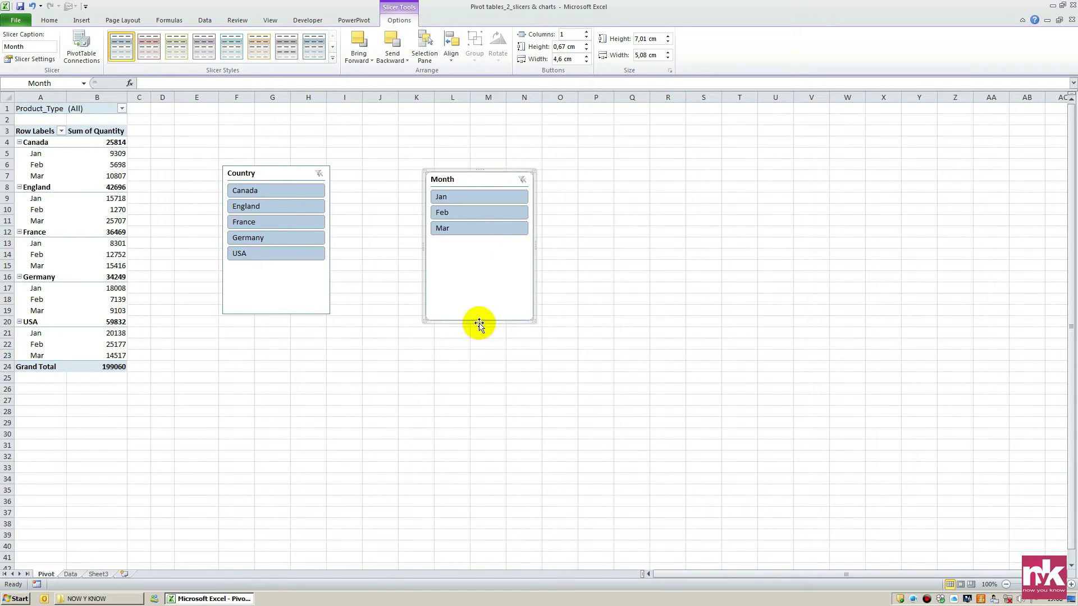
{"action": "left_click_drag", "start_coordinate": [480, 321], "coordinate": [485, 353]}
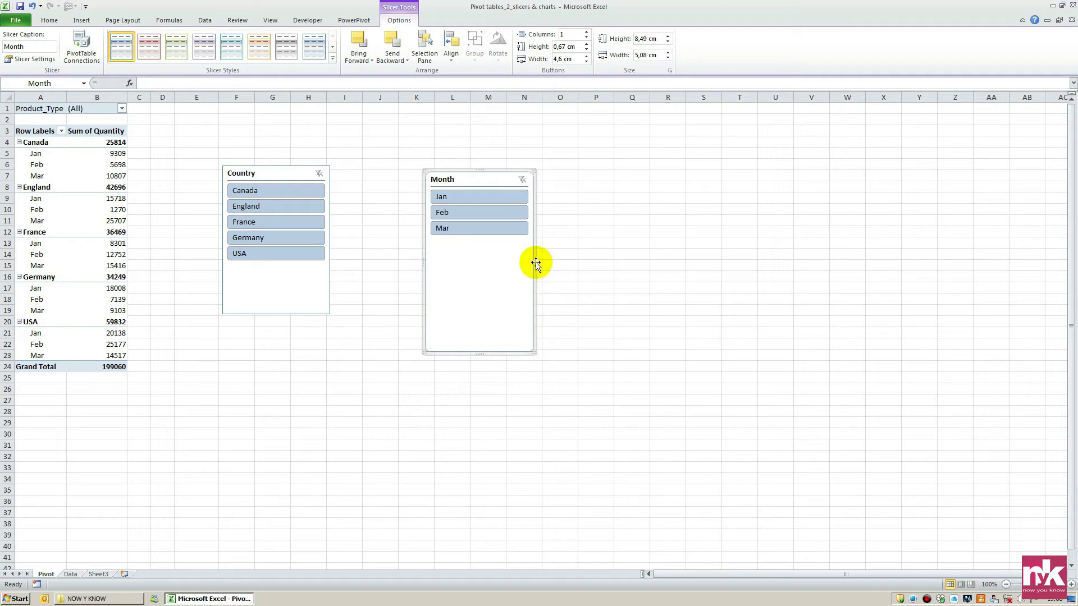
{"action": "left_click_drag", "start_coordinate": [533, 260], "coordinate": [562, 261]}
{"action": "left_click", "coordinate": [306, 293]}
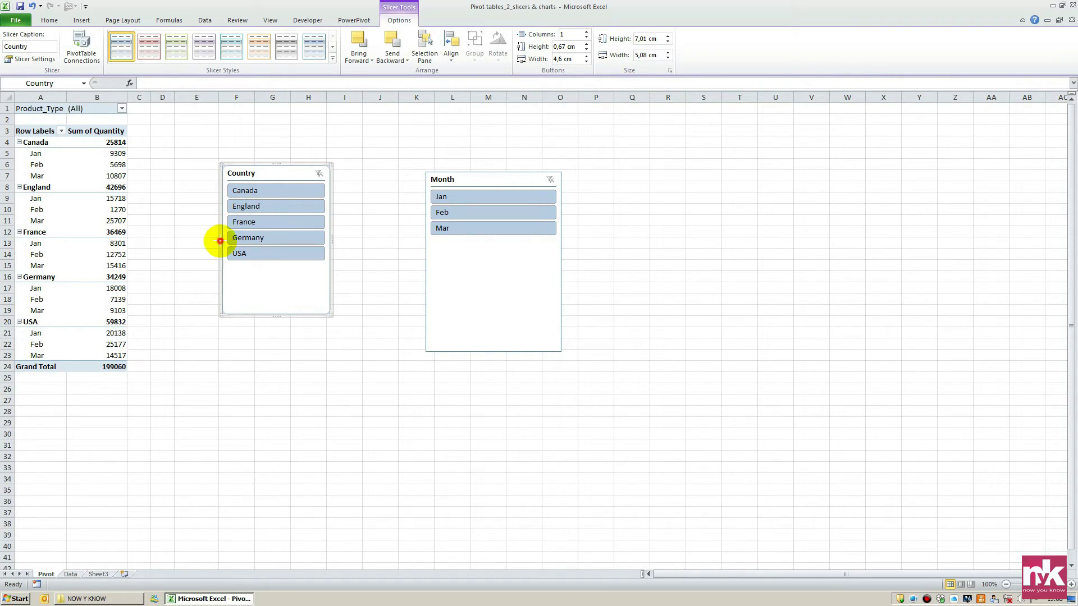
{"action": "left_click_drag", "start_coordinate": [218, 242], "coordinate": [206, 241]}
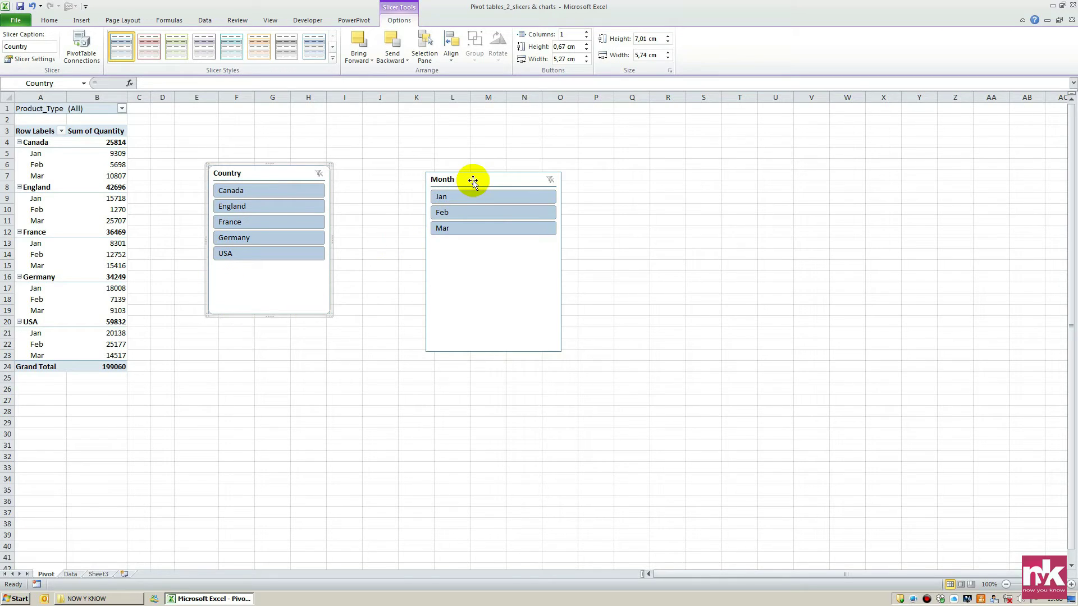
{"action": "left_click_drag", "start_coordinate": [470, 180], "coordinate": [431, 170]}
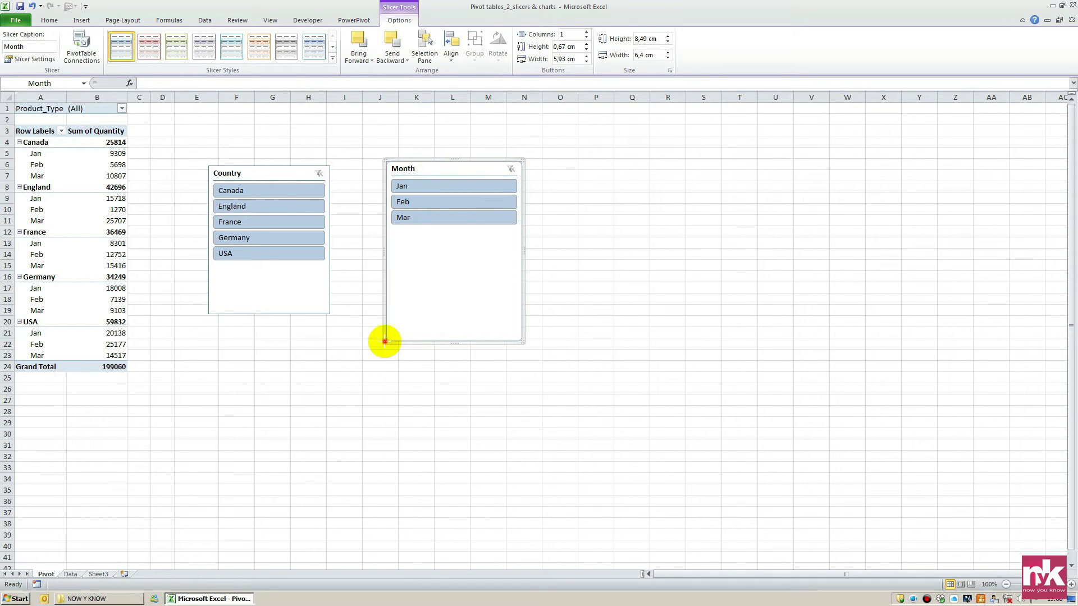
{"action": "left_click_drag", "start_coordinate": [385, 337], "coordinate": [409, 318]}
{"action": "left_click_drag", "start_coordinate": [464, 168], "coordinate": [441, 186]}
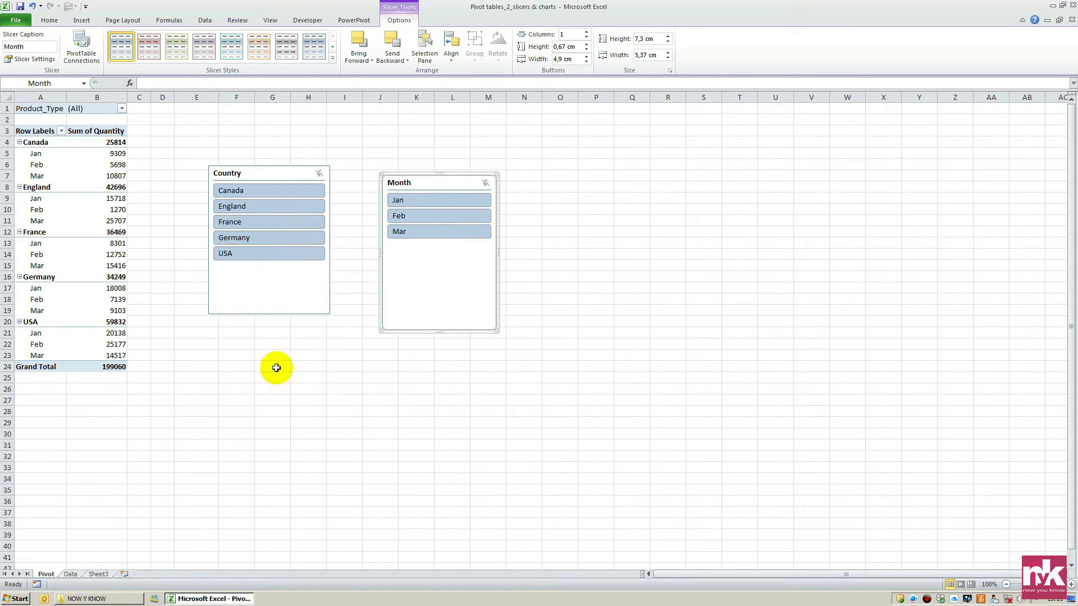
{"action": "left_click", "coordinate": [258, 222]}
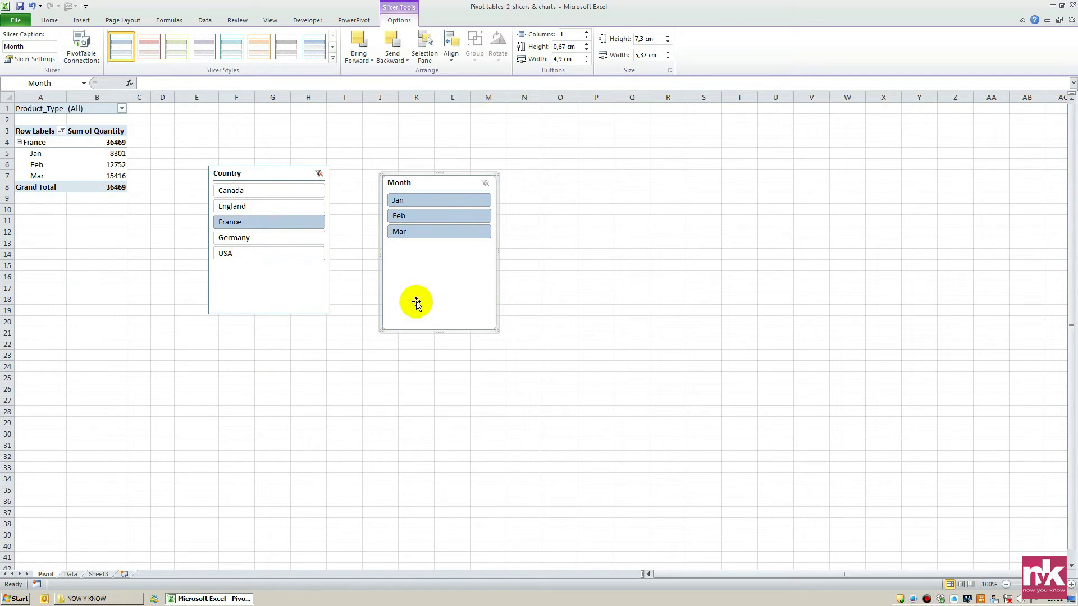
{"action": "left_click", "coordinate": [443, 217]}
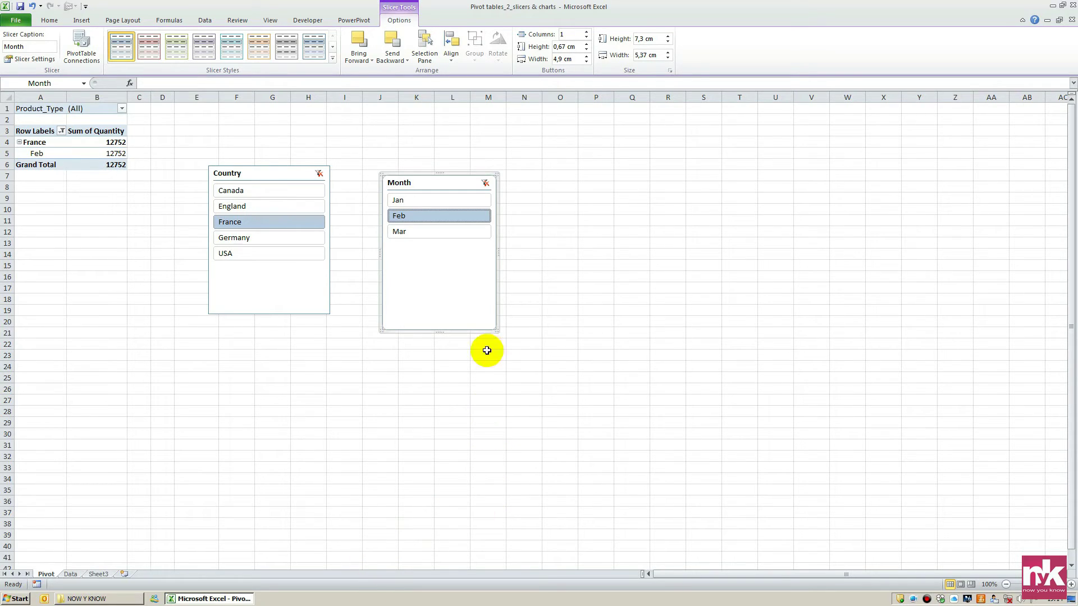
{"action": "left_click", "coordinate": [486, 185]}
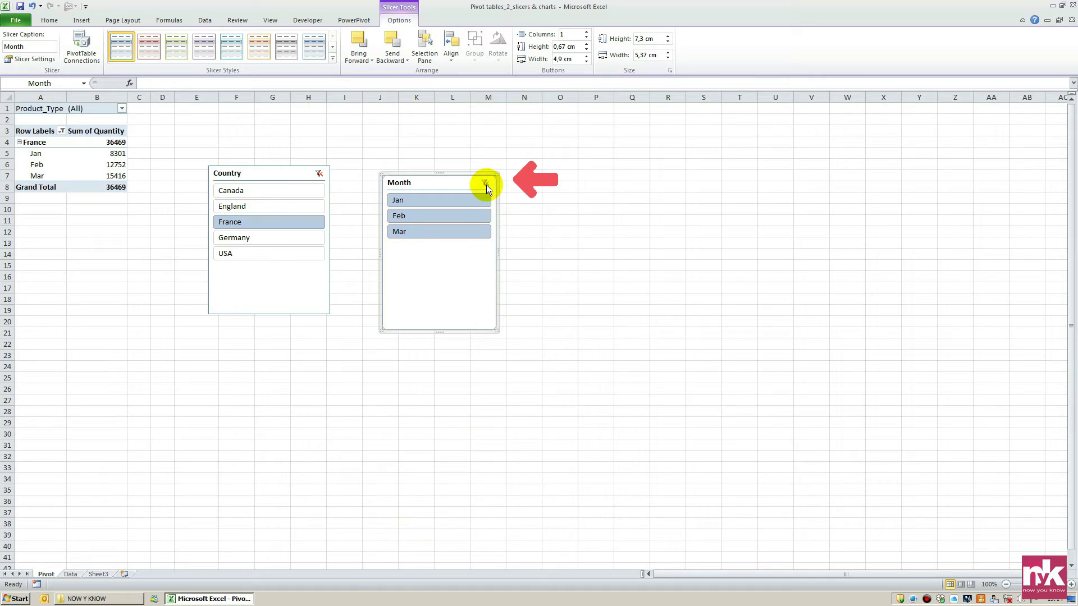
{"action": "left_click", "coordinate": [319, 174]}
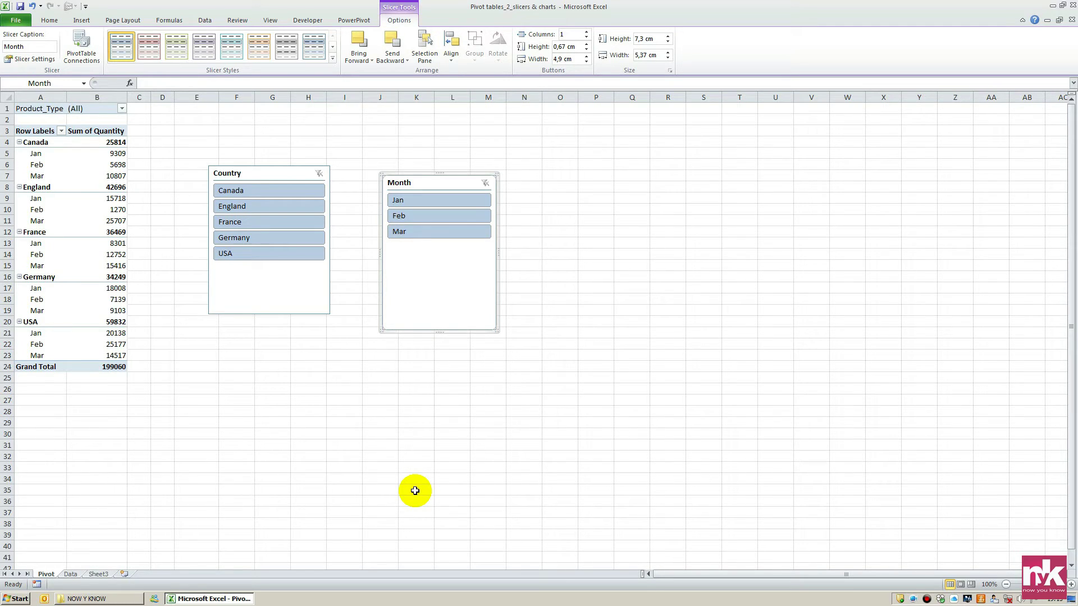
Filter by Germany and USA, and by Jan and Mar, then clear both slicer filters
{"action": "left_click", "coordinate": [258, 238]}
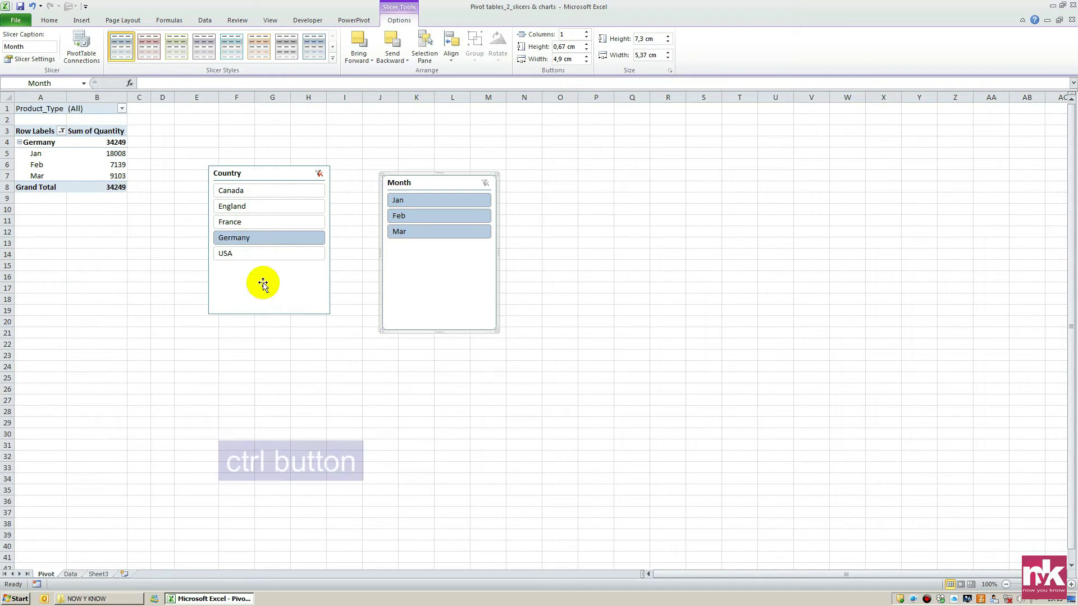
{"action": "left_click", "coordinate": [261, 252], "text": "ctrl"}
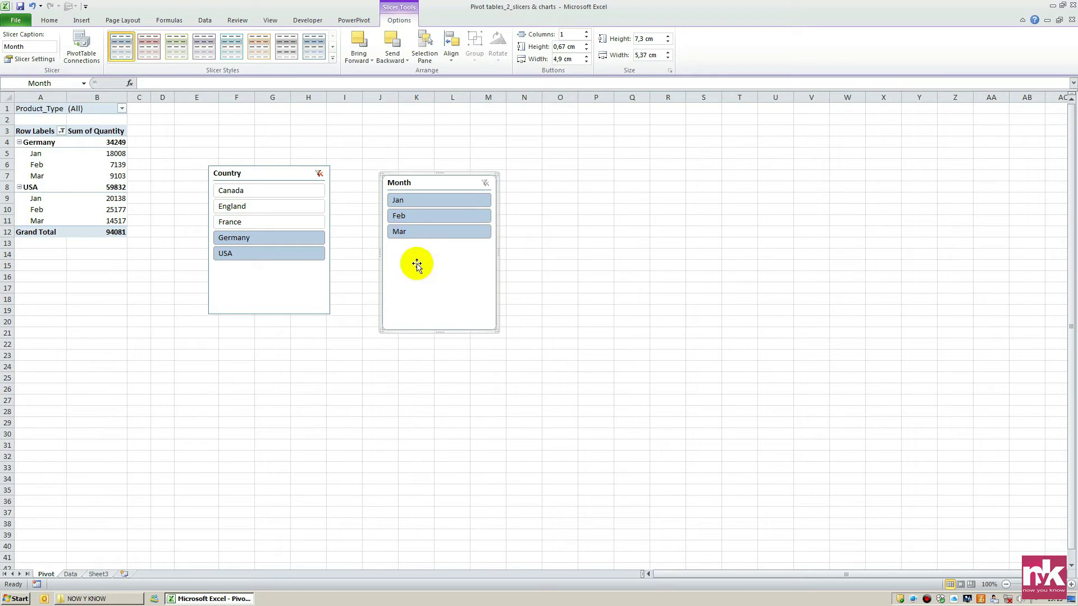
{"action": "left_click", "coordinate": [437, 204]}
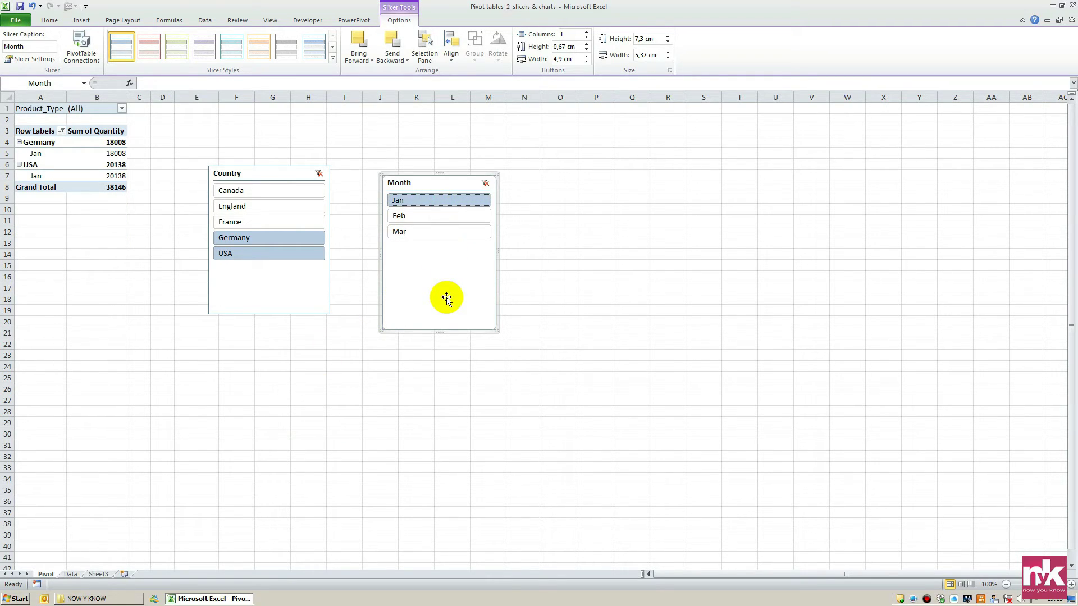
{"action": "left_click", "coordinate": [440, 231], "text": "ctrl"}
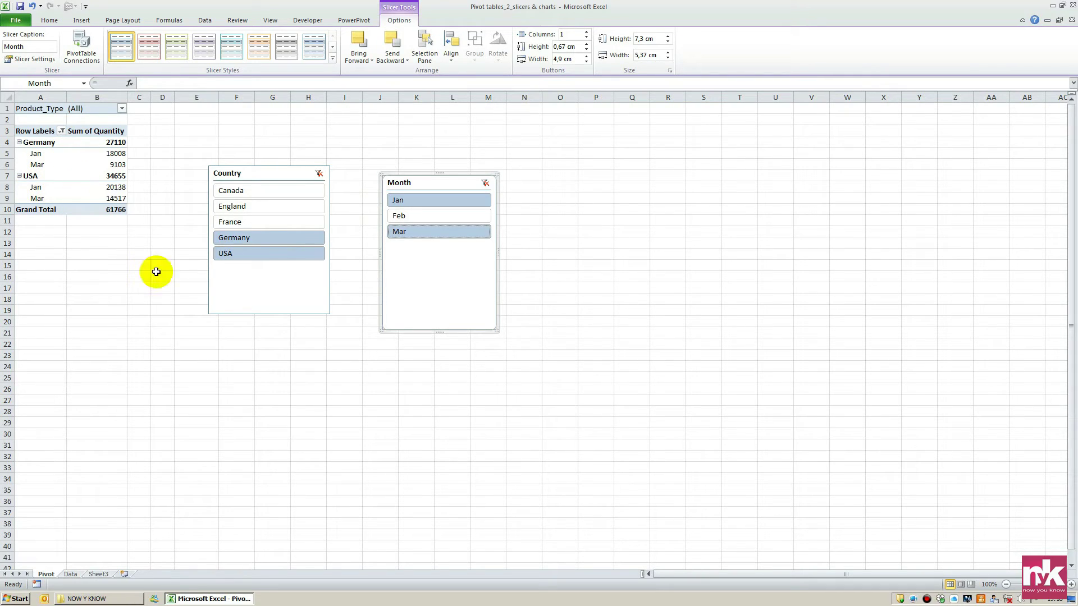
{"action": "left_click", "coordinate": [485, 187]}
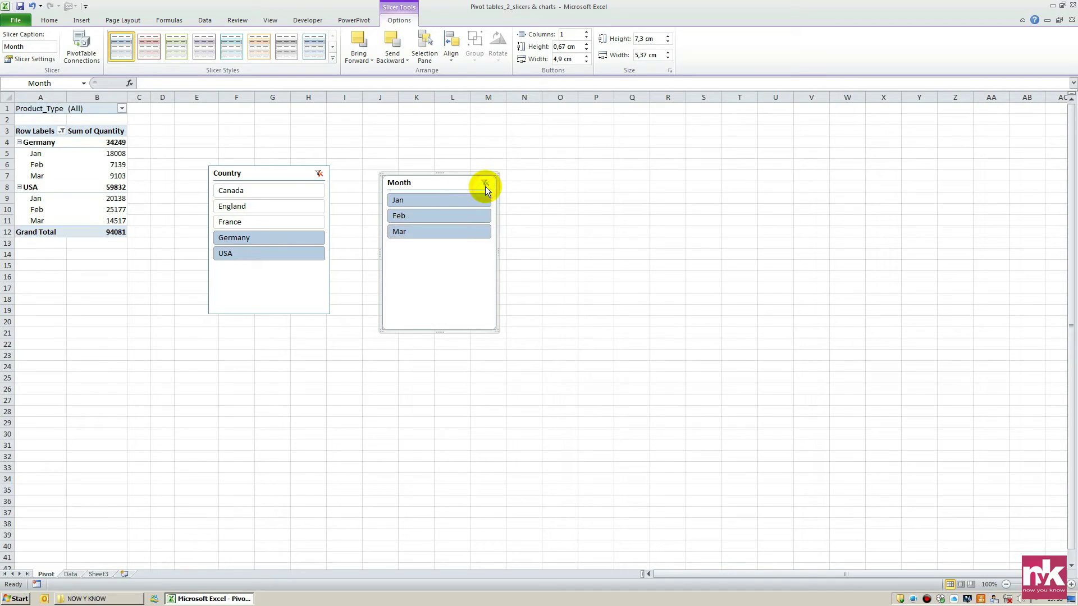
{"action": "left_click", "coordinate": [319, 174]}
Top-align the two slicers and give the Country slicer an orange slicer style
{"action": "left_click_drag", "start_coordinate": [286, 175], "coordinate": [268, 159]}
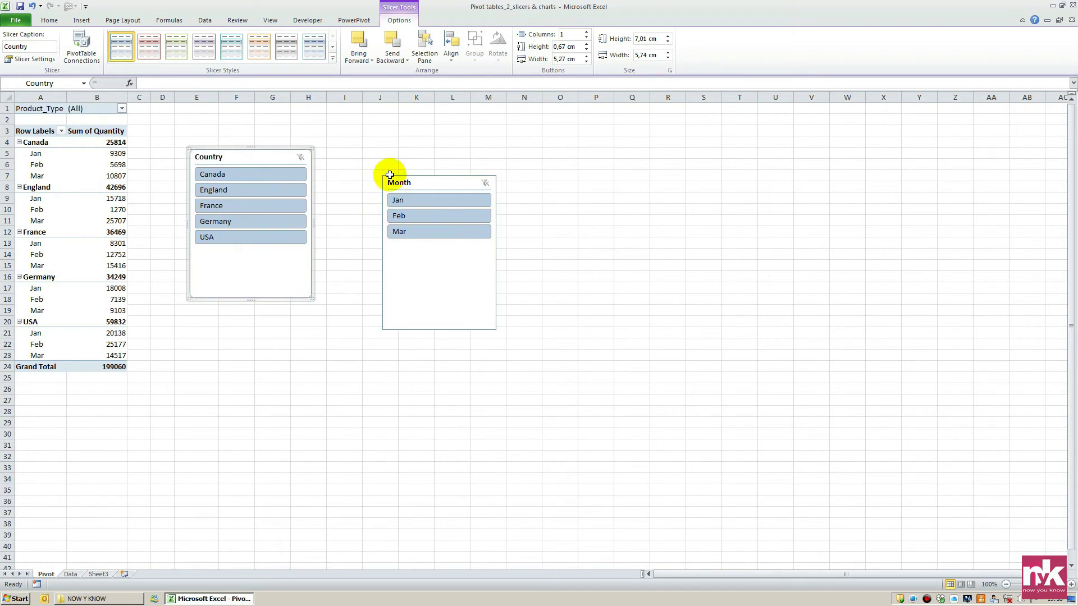
{"action": "left_click_drag", "start_coordinate": [423, 183], "coordinate": [394, 163]}
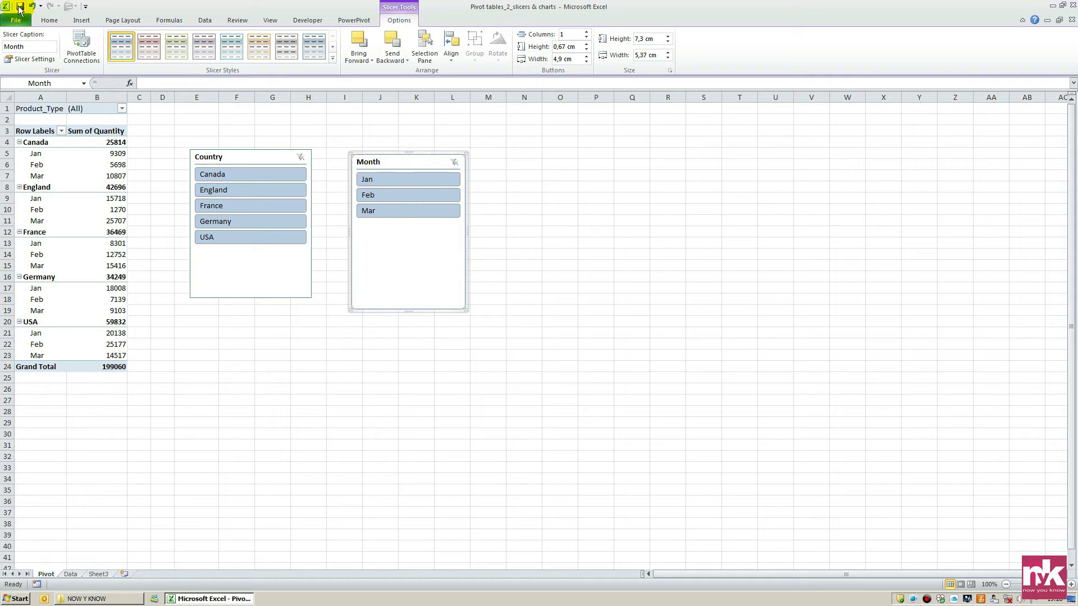
{"action": "left_click", "coordinate": [274, 158]}
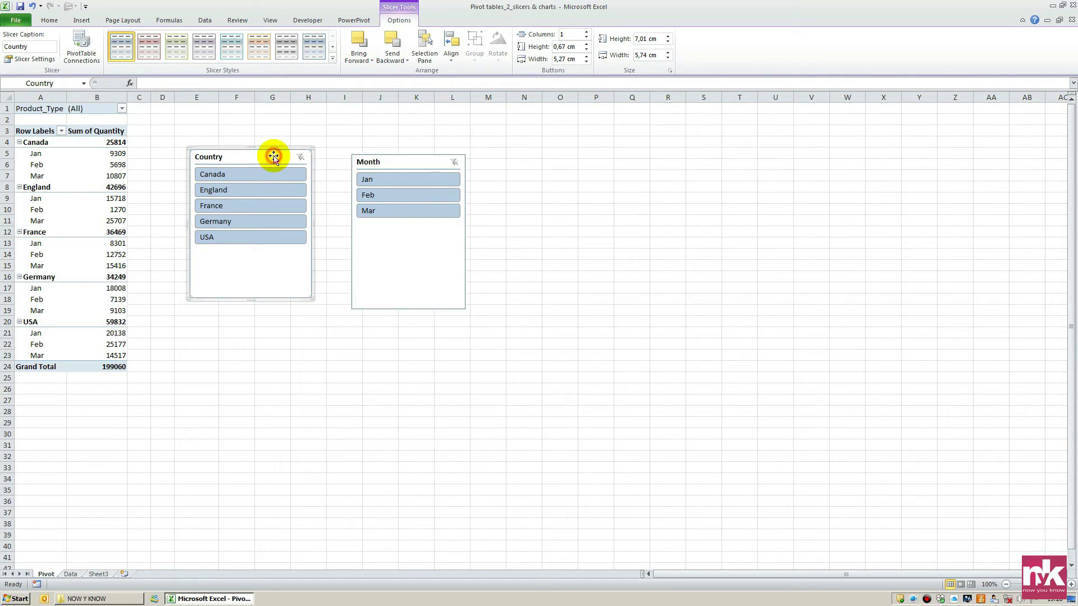
{"action": "left_click", "coordinate": [259, 52]}
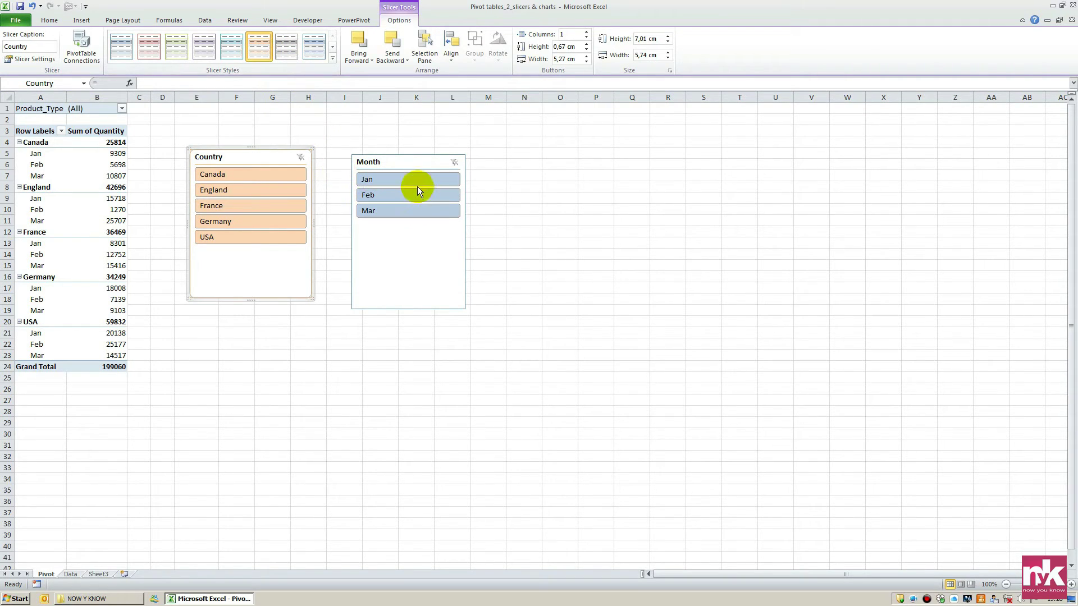
Give the Month slicer a dark teal slicer style from the full styles gallery
{"action": "left_click", "coordinate": [421, 164]}
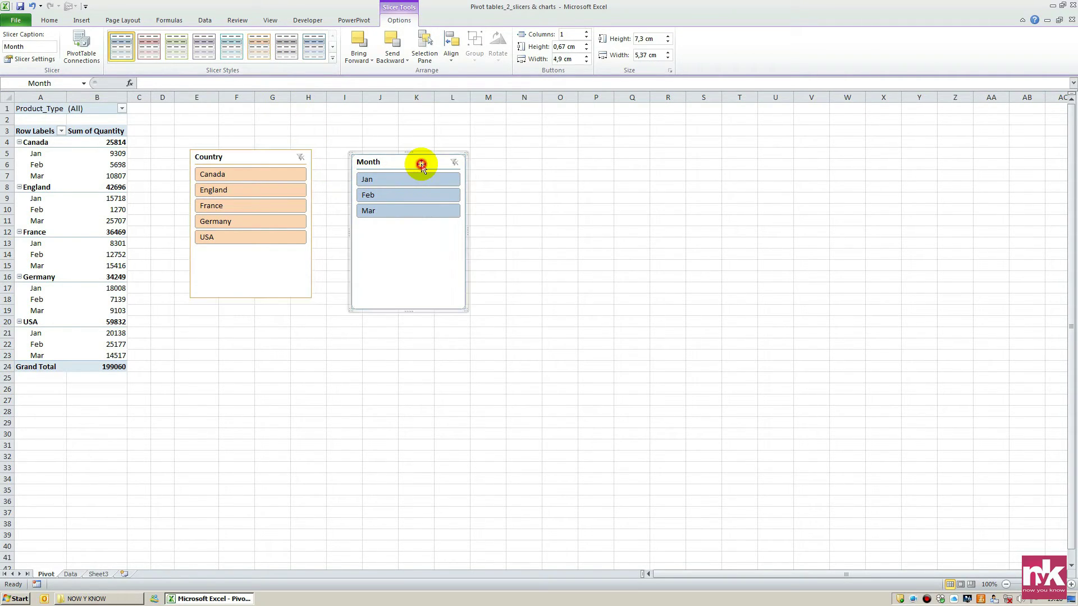
{"action": "left_click", "coordinate": [332, 58]}
{"action": "left_click", "coordinate": [231, 95]}
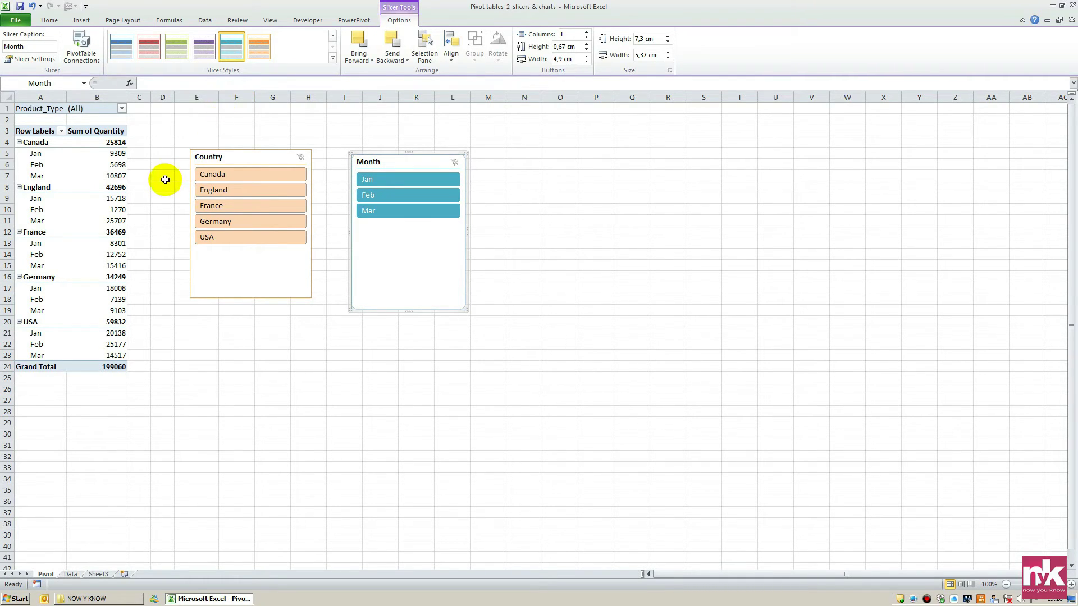
{"action": "left_click", "coordinate": [93, 131]}
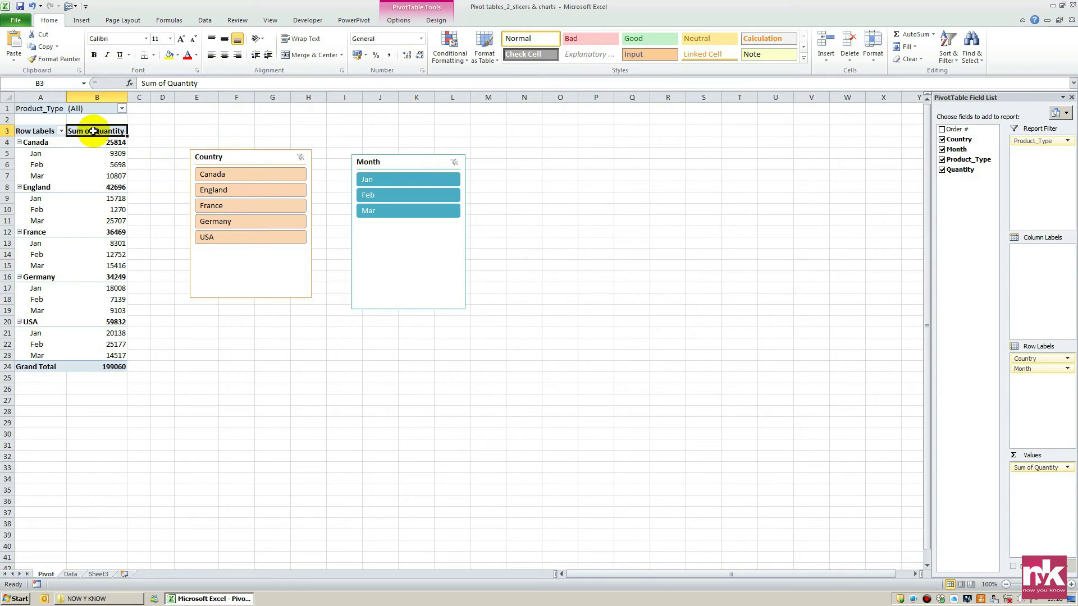
Apply a dark blue banded PivotTable style with black header and Grand Total rows
{"action": "left_click", "coordinate": [442, 24]}
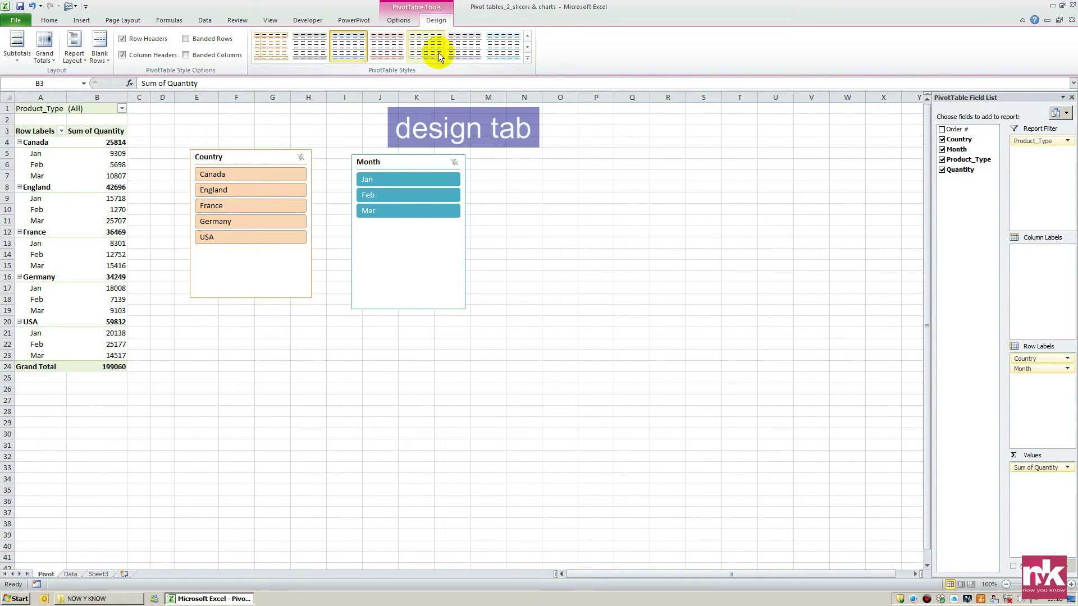
{"action": "left_click", "coordinate": [527, 60]}
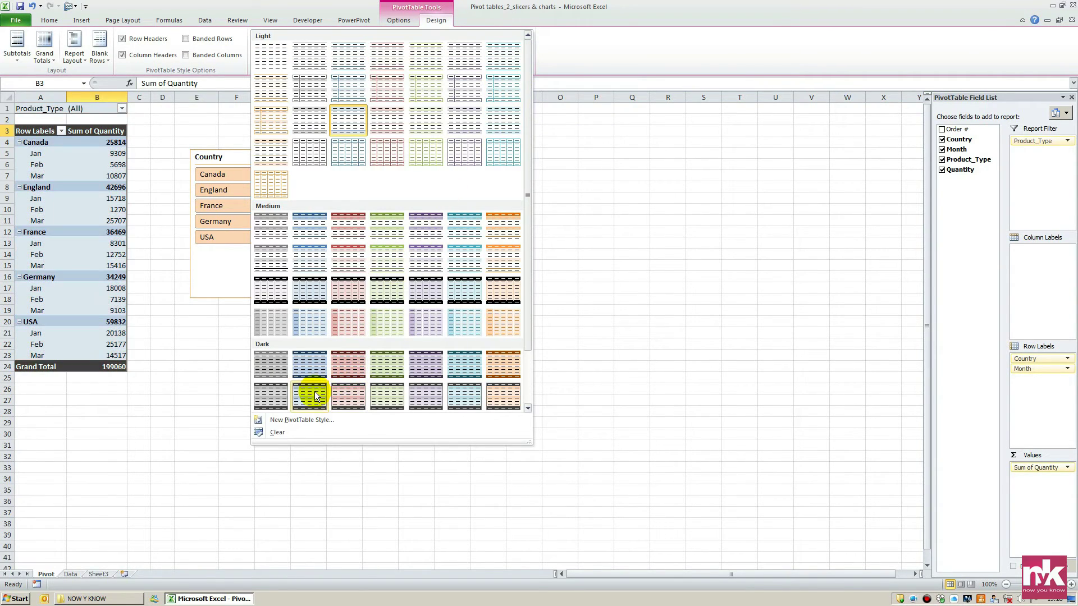
{"action": "key", "text": "Escape"}
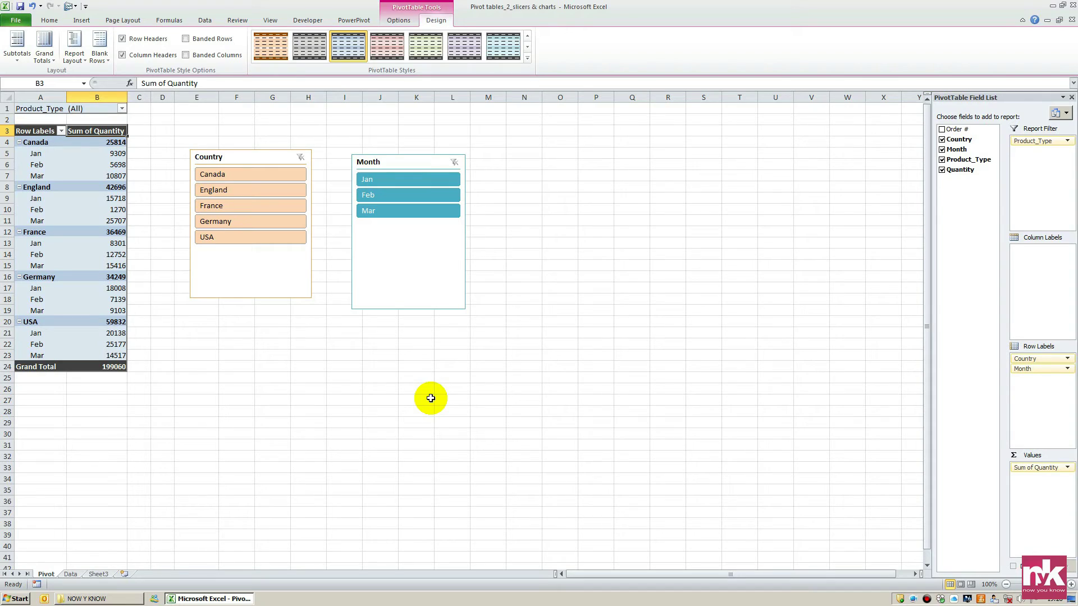
{"action": "key", "text": "alt+h"}
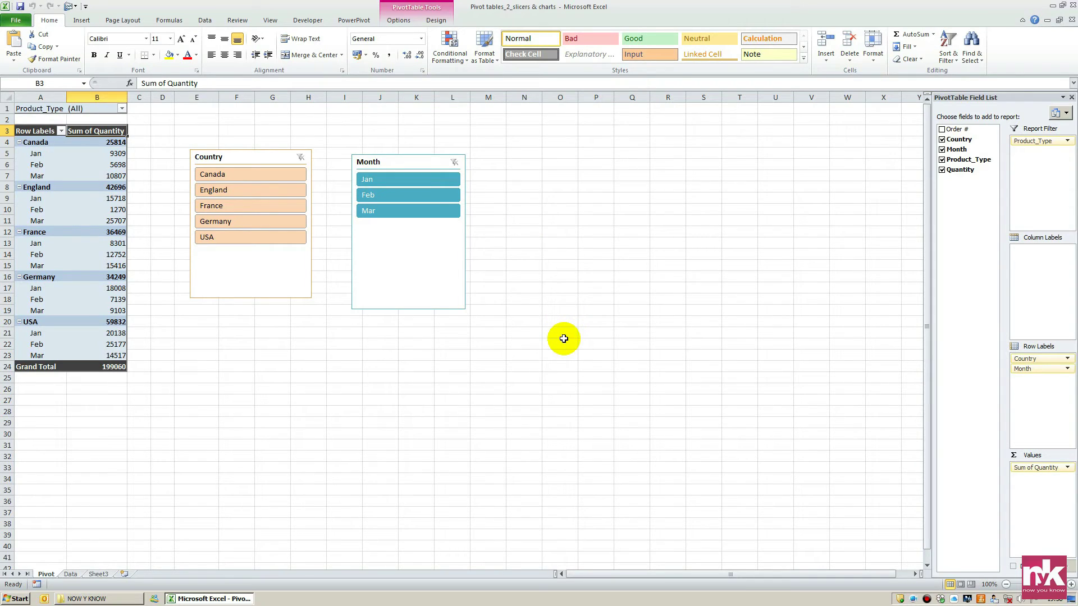
Create a 3-D Clustered Column PivotChart from the PivotTable
{"action": "left_click", "coordinate": [399, 22]}
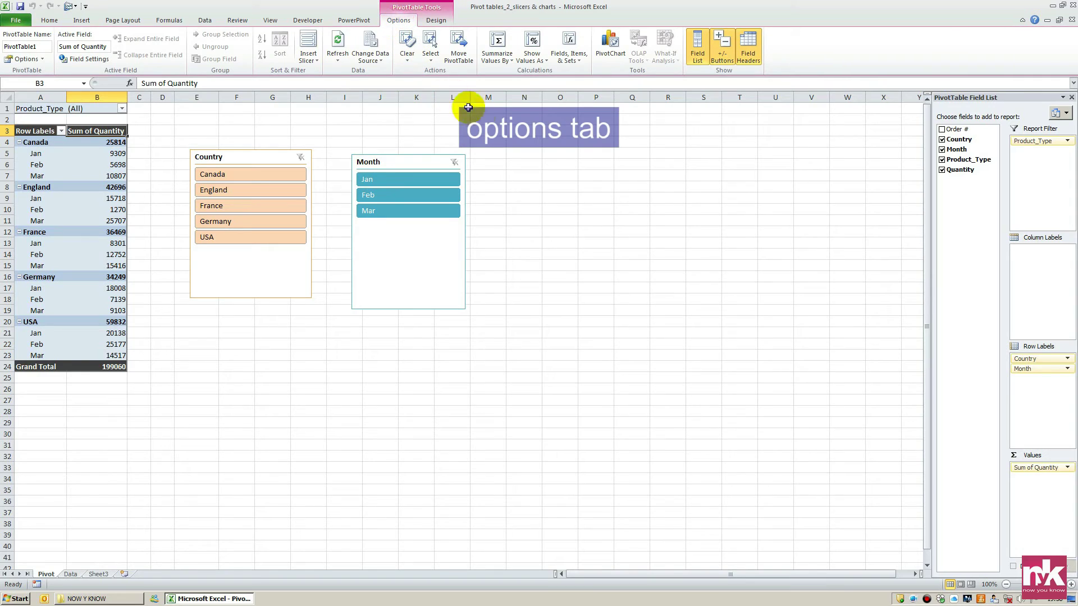
{"action": "left_click", "coordinate": [611, 54]}
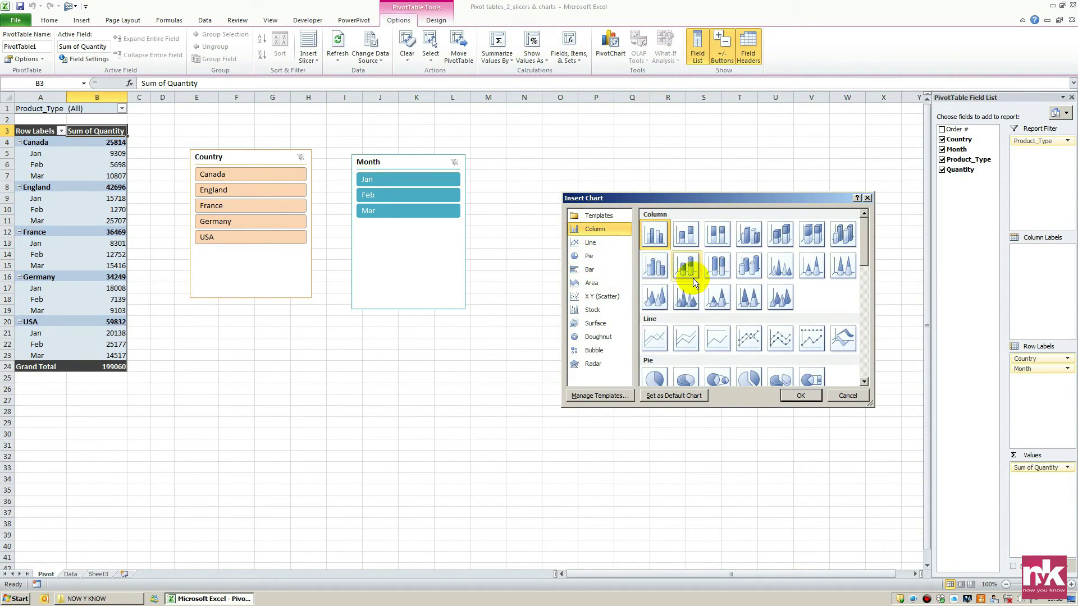
{"action": "left_click", "coordinate": [753, 239]}
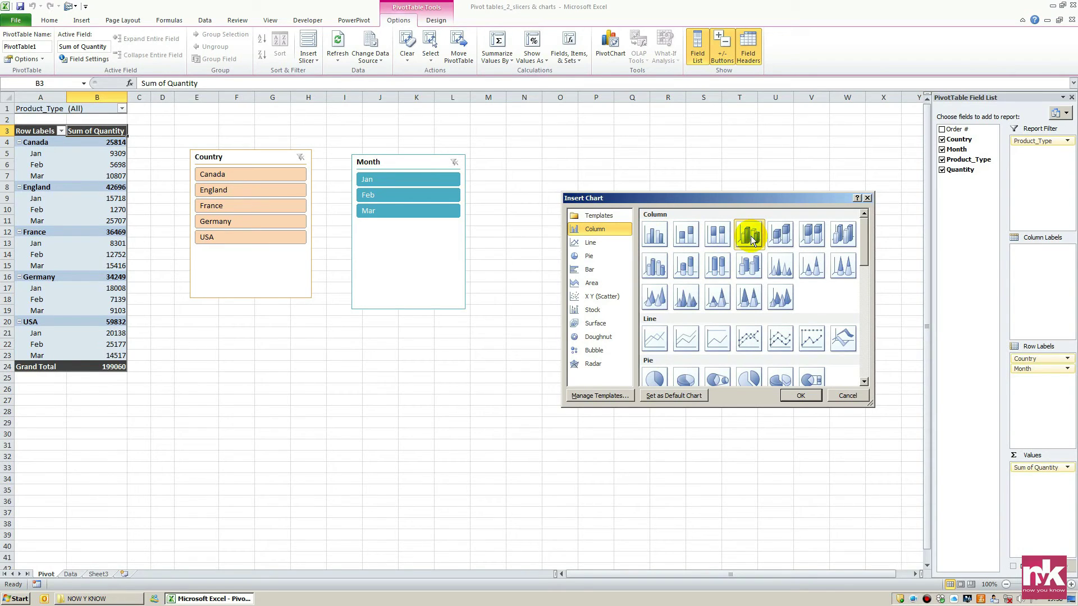
{"action": "left_click", "coordinate": [797, 396]}
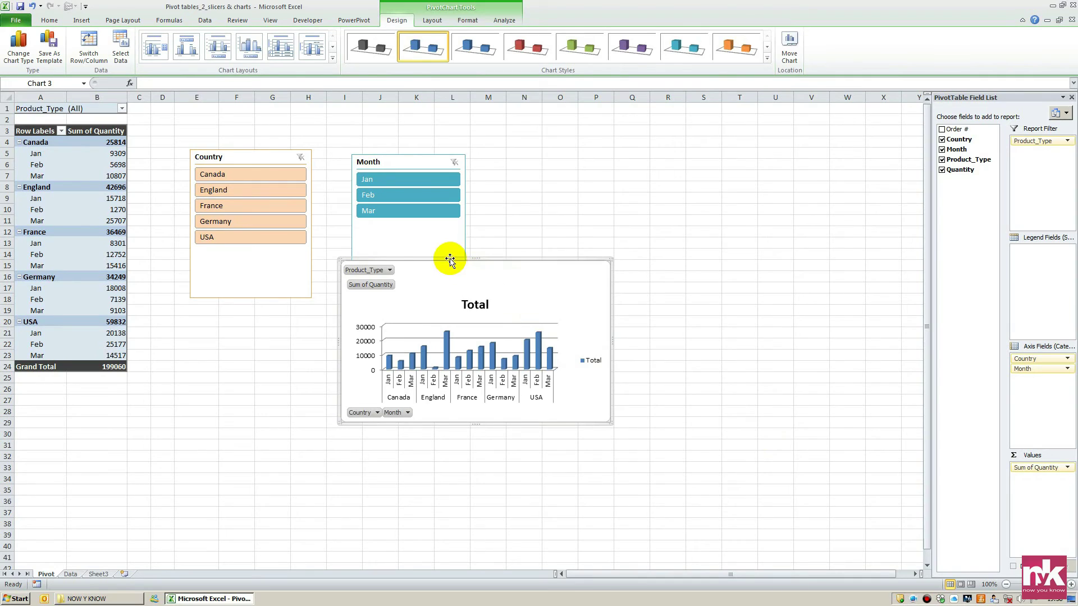
Move the PivotChart over the old slicer area and enlarge it on all four sides
{"action": "left_click_drag", "start_coordinate": [450, 258], "coordinate": [292, 135]}
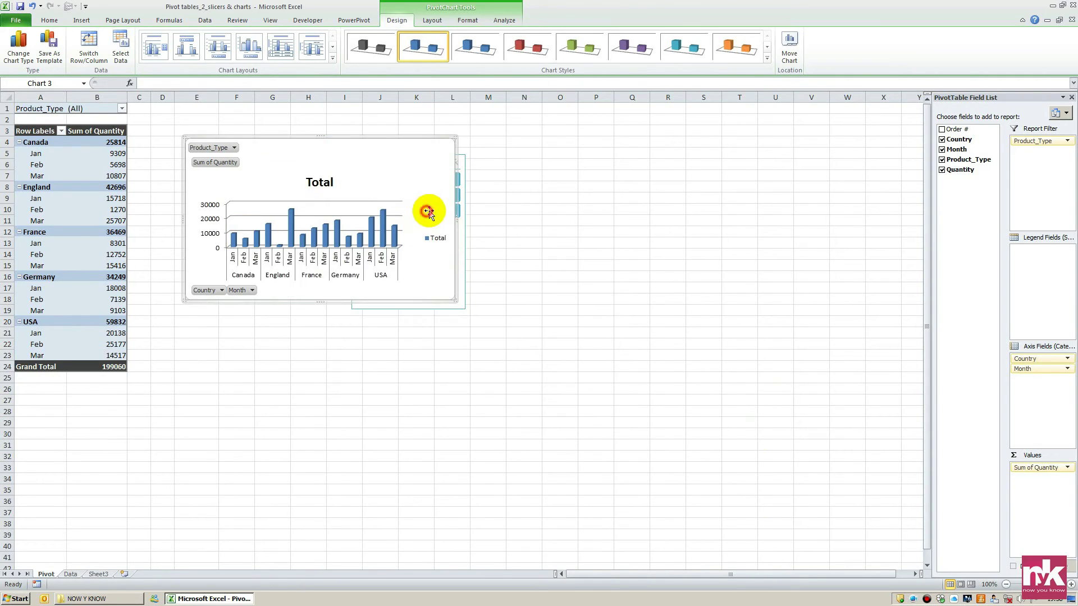
{"action": "left_click_drag", "start_coordinate": [456, 218], "coordinate": [524, 219]}
{"action": "left_click_drag", "start_coordinate": [357, 300], "coordinate": [348, 357]}
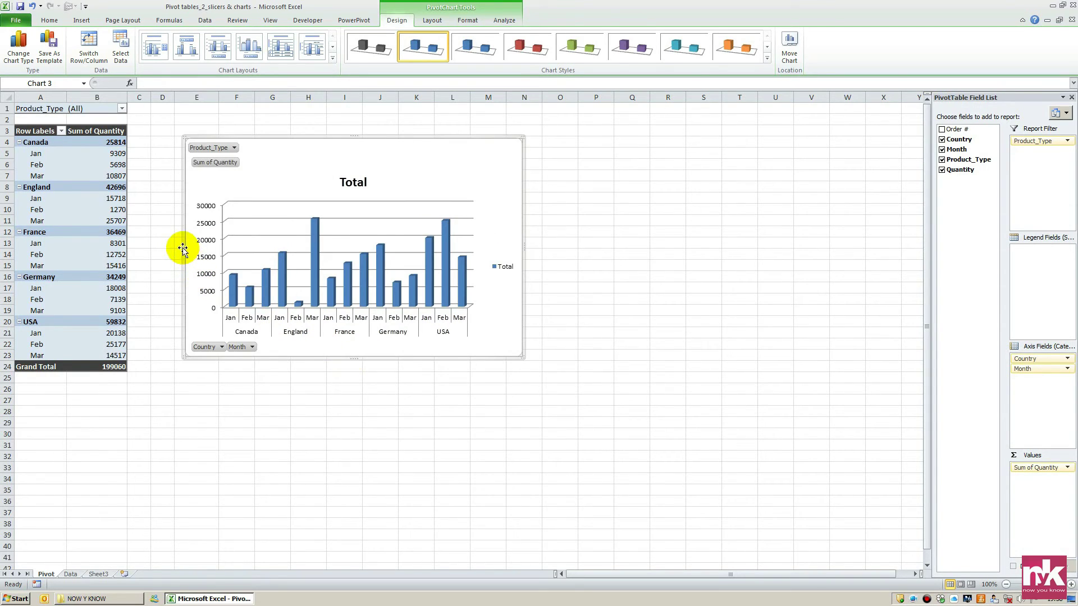
{"action": "left_click_drag", "start_coordinate": [184, 251], "coordinate": [142, 258]}
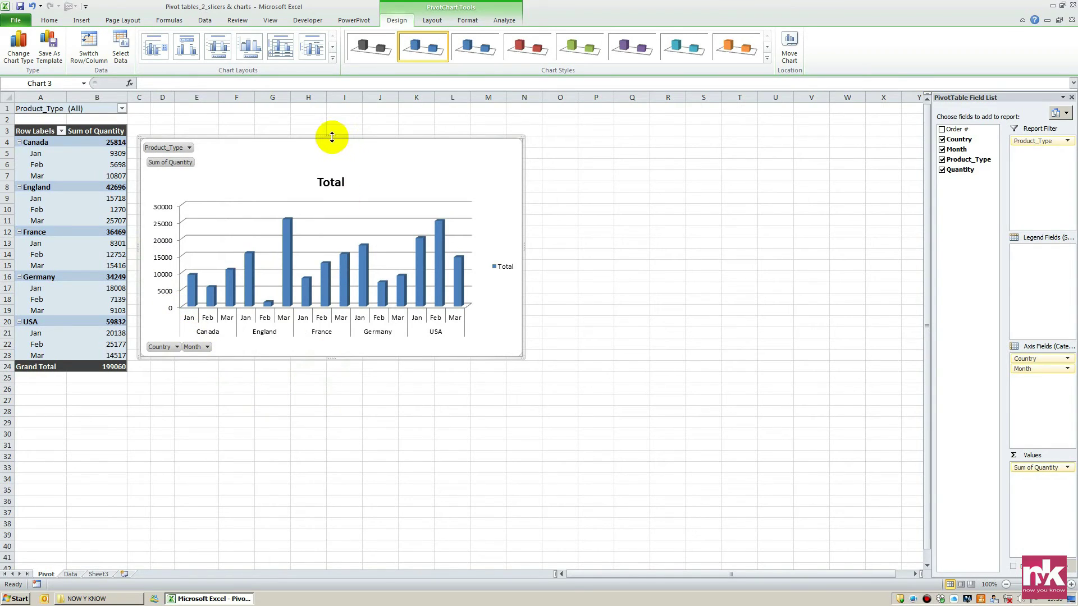
{"action": "left_click_drag", "start_coordinate": [331, 136], "coordinate": [332, 122]}
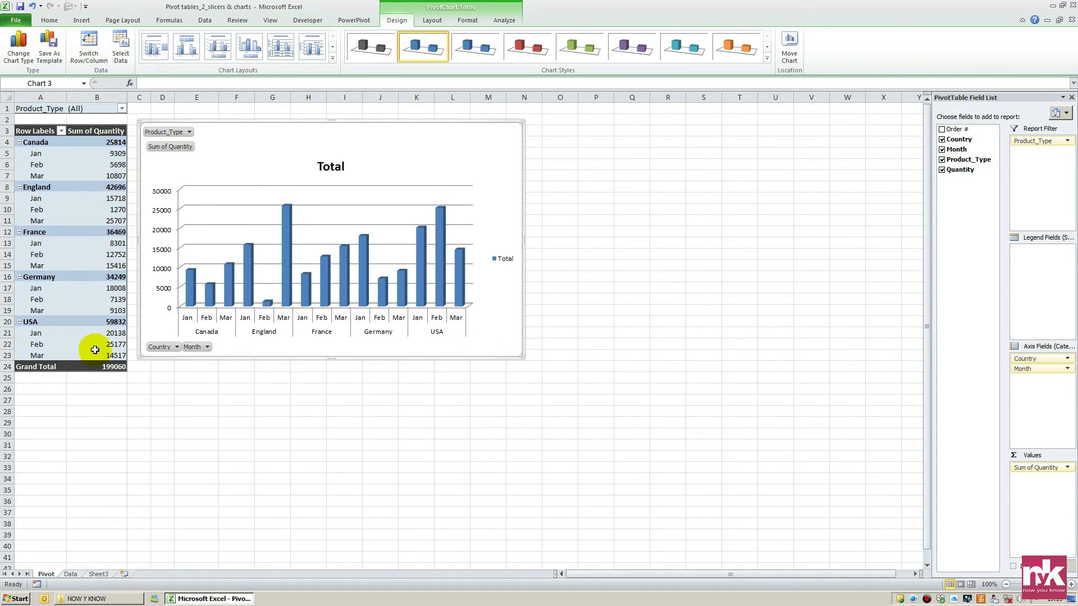
{"action": "mouse_move", "coordinate": [95, 352]}
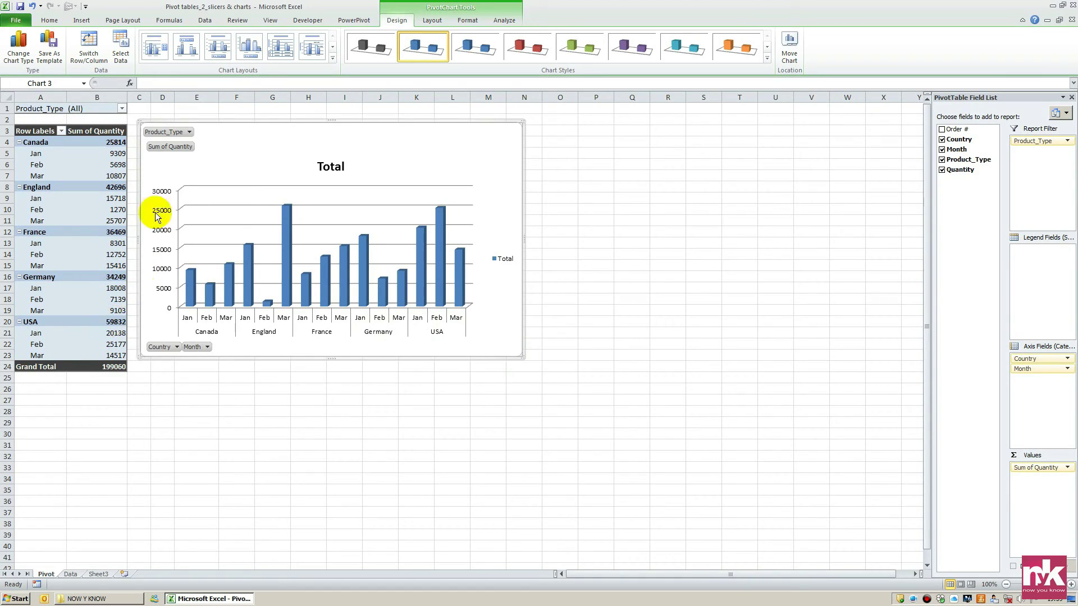
Filter the chart's Country field to England, Germany and USA only
{"action": "left_click", "coordinate": [177, 347]}
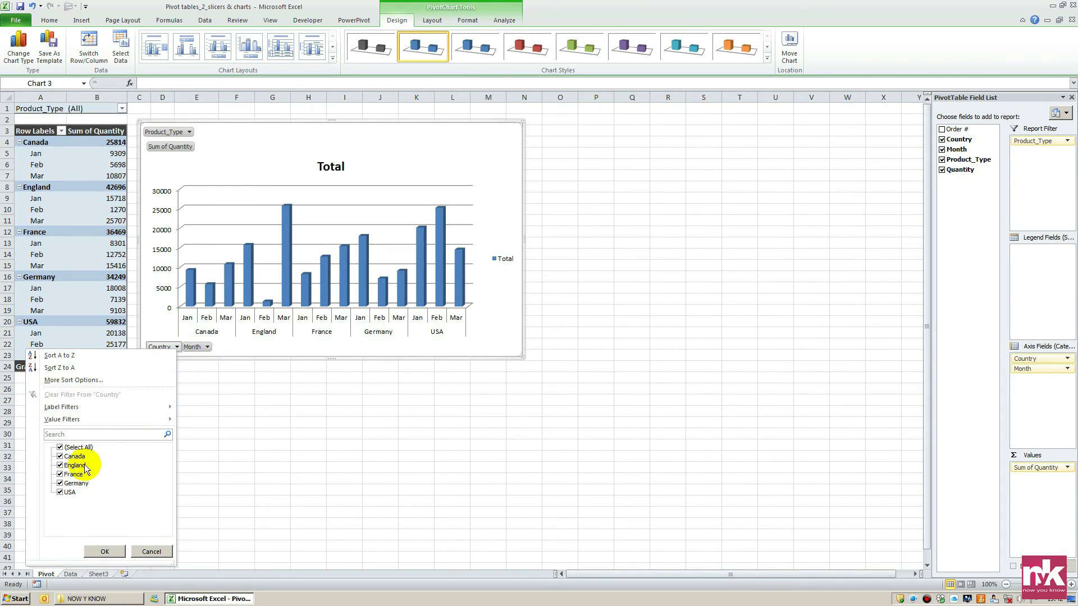
{"action": "left_click", "coordinate": [60, 448]}
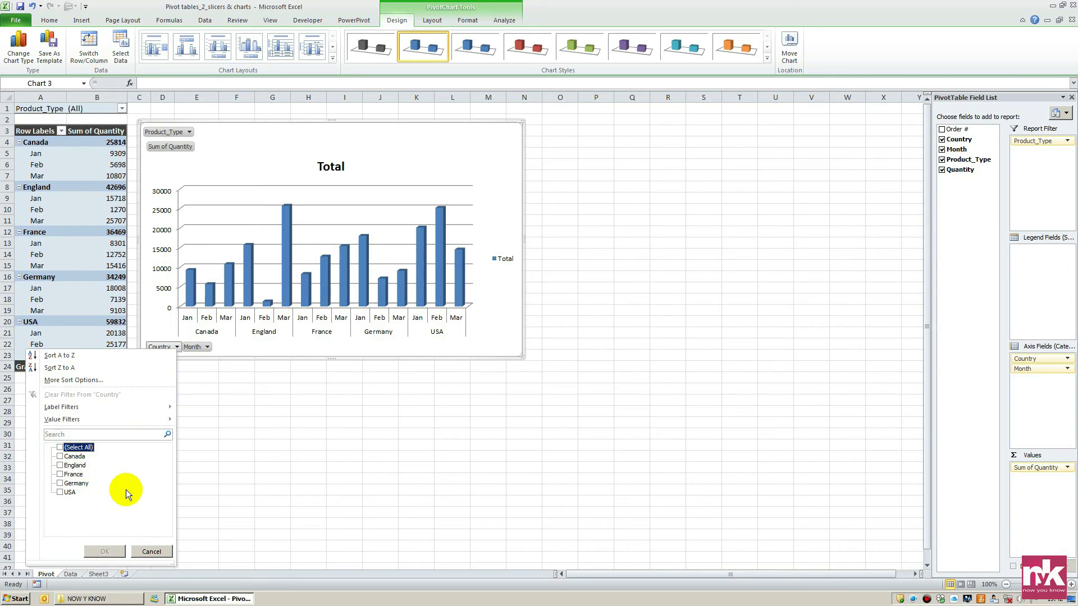
{"action": "left_click", "coordinate": [60, 465]}
{"action": "left_click", "coordinate": [60, 483]}
{"action": "left_click", "coordinate": [60, 493]}
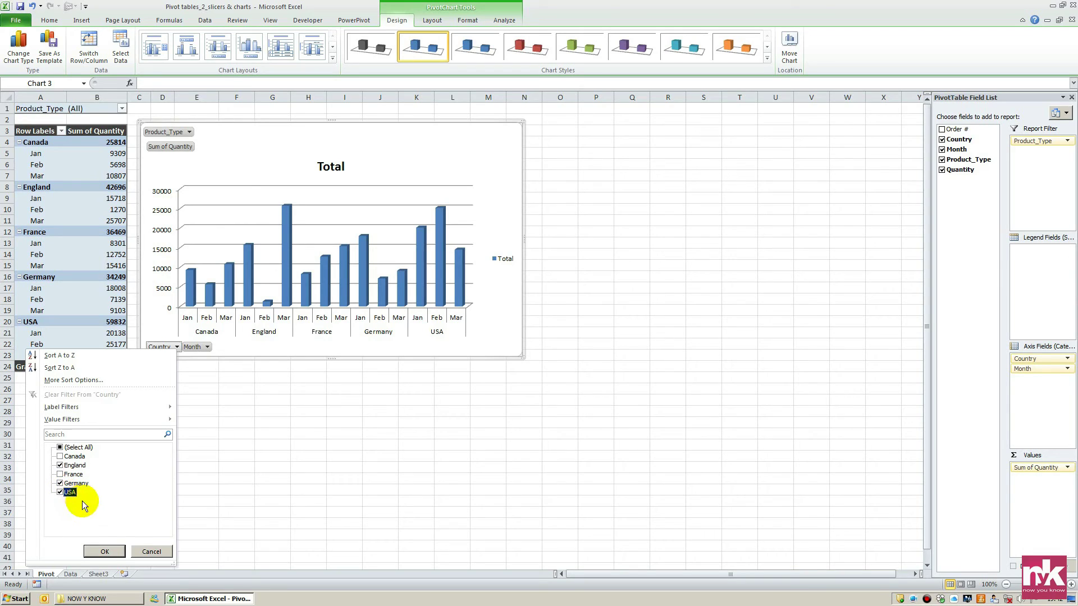
{"action": "left_click", "coordinate": [107, 552]}
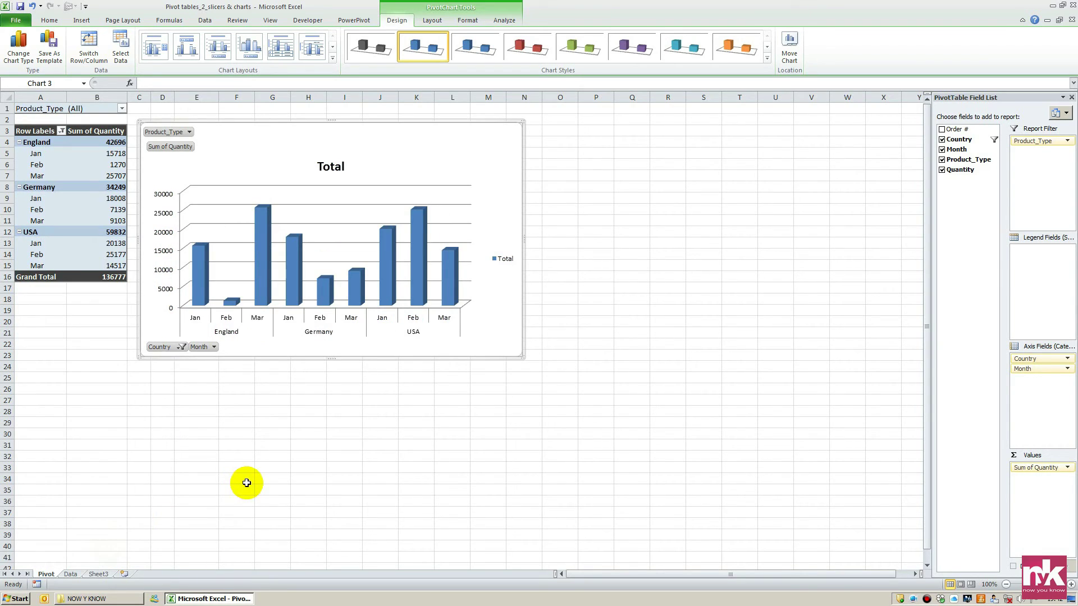
Filter the chart's Month field to Feb and Mar only
{"action": "left_click", "coordinate": [214, 347]}
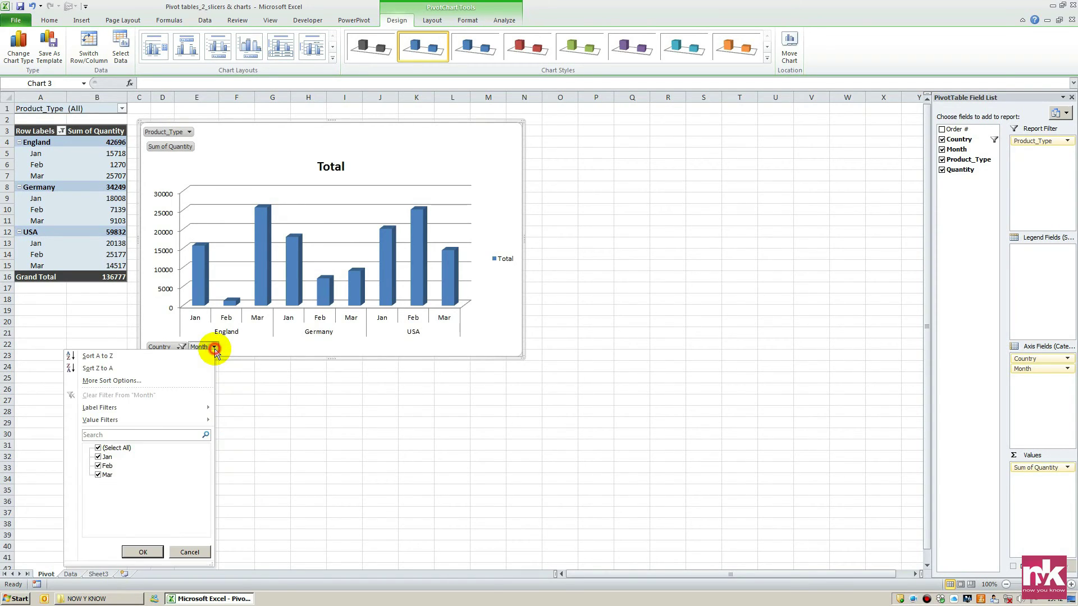
{"action": "left_click", "coordinate": [101, 448]}
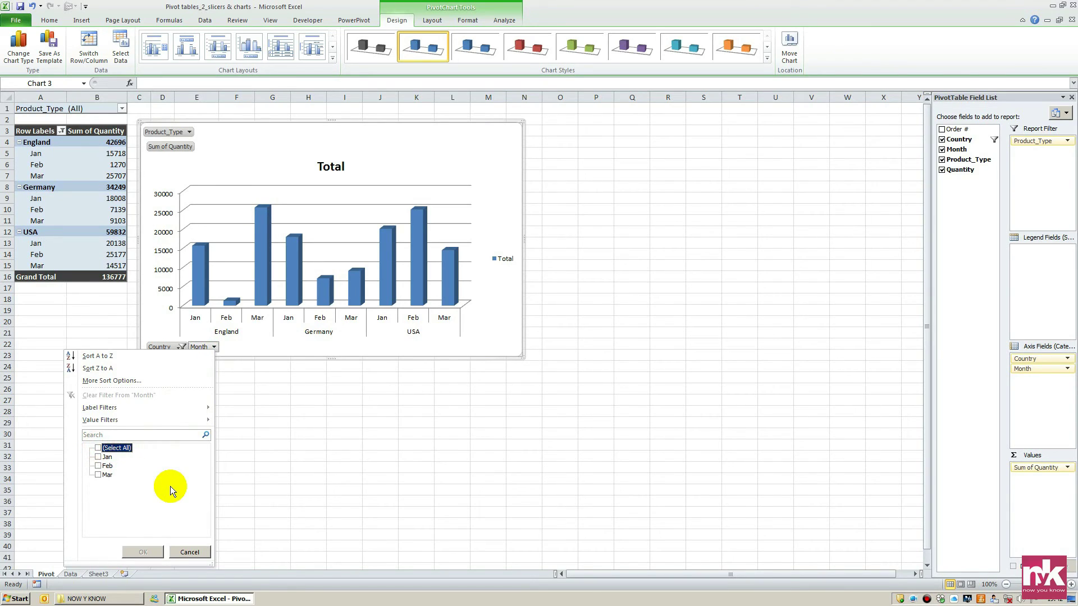
{"action": "left_click", "coordinate": [99, 466]}
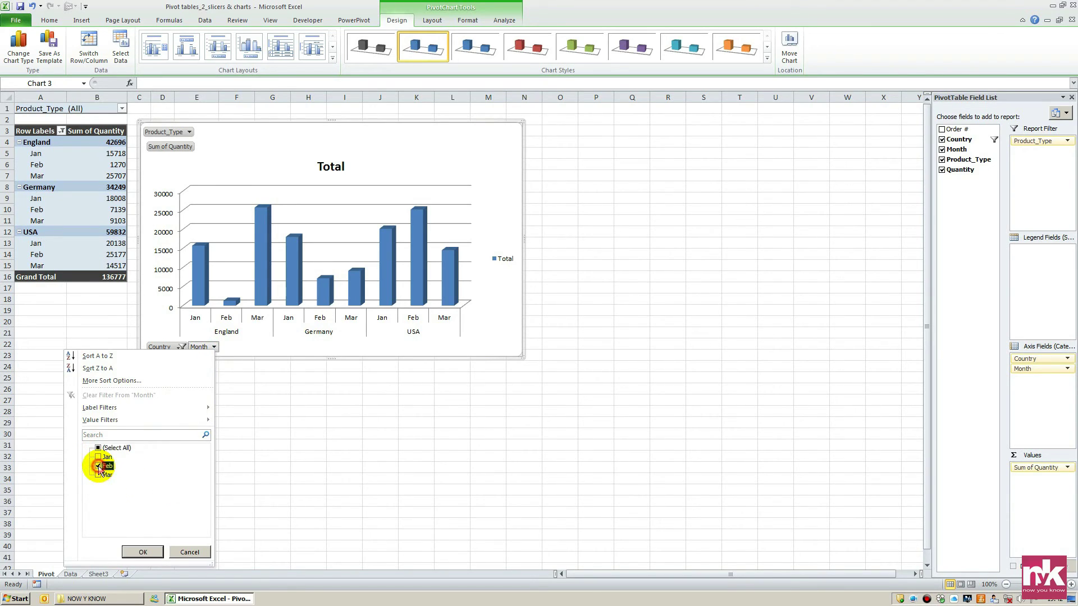
{"action": "left_click", "coordinate": [99, 475]}
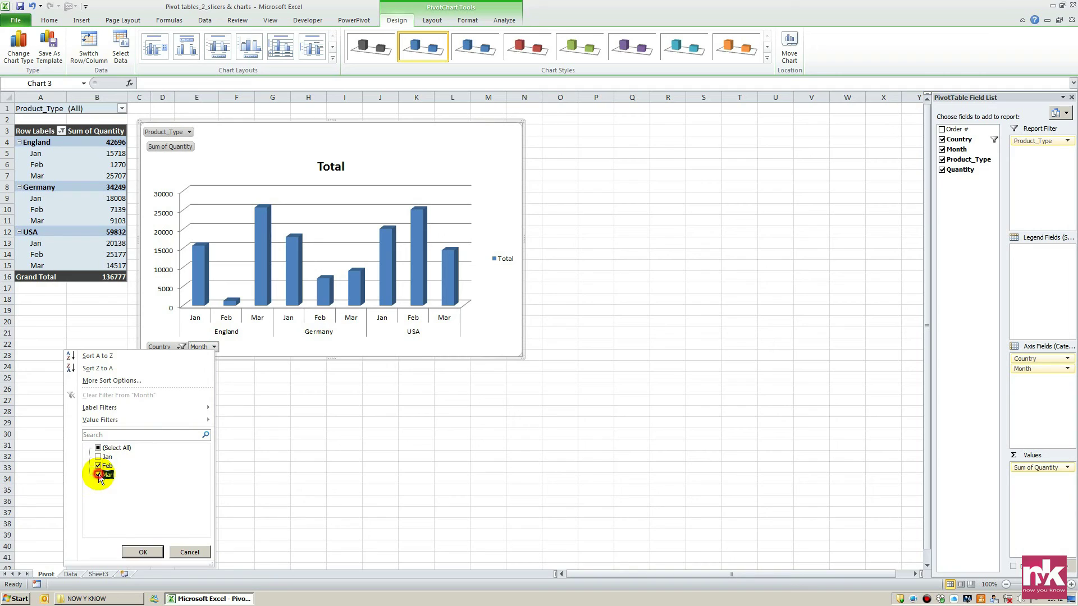
{"action": "left_click", "coordinate": [144, 552]}
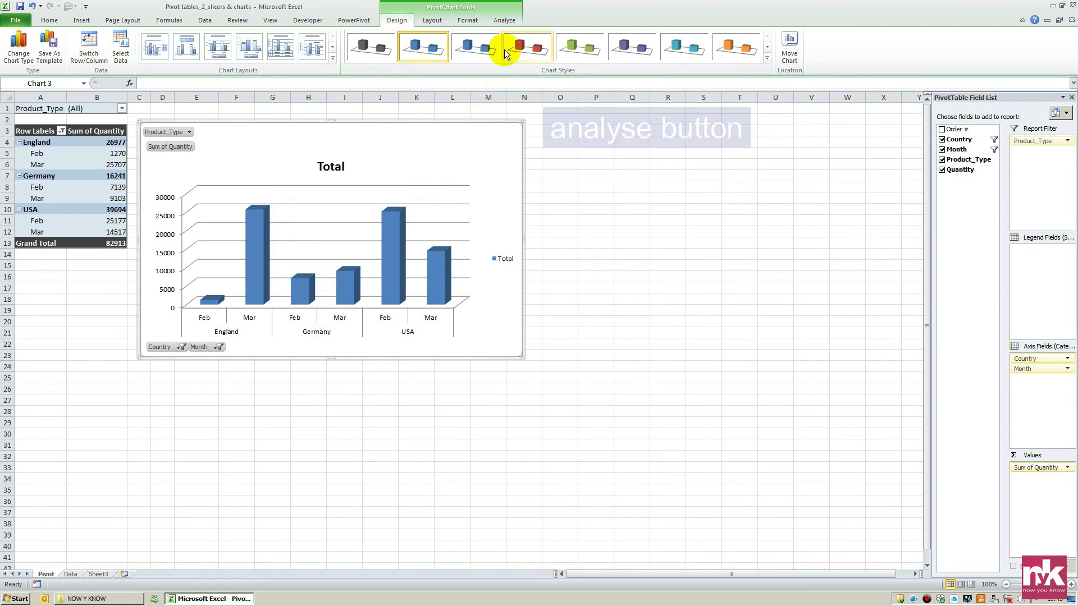
Insert Country and Month slicers from the PivotChart Analyze tab
{"action": "left_click", "coordinate": [509, 22]}
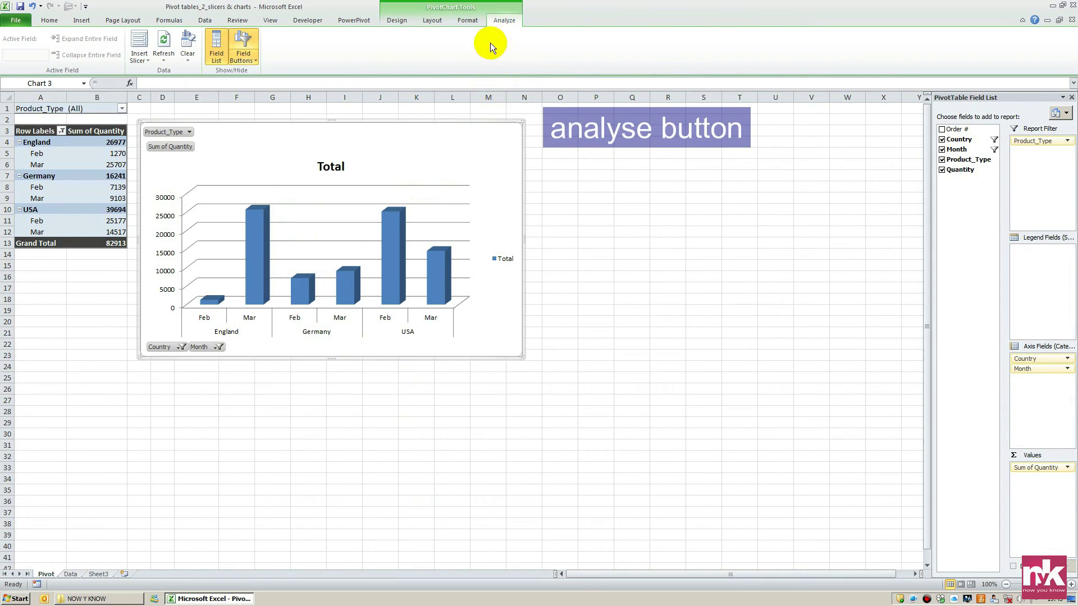
{"action": "left_click", "coordinate": [143, 63]}
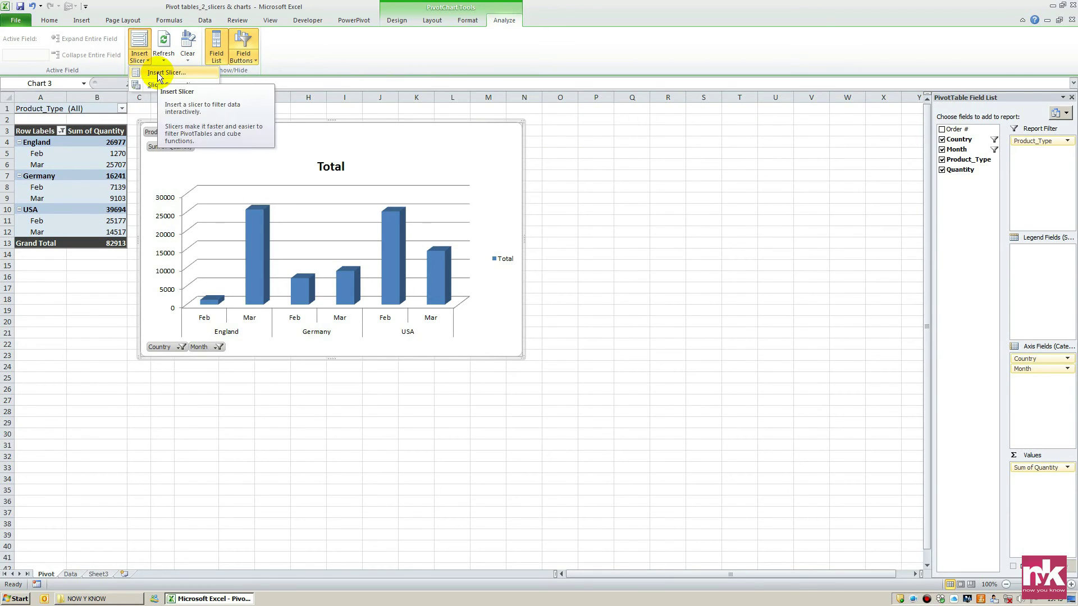
{"action": "left_click", "coordinate": [159, 75]}
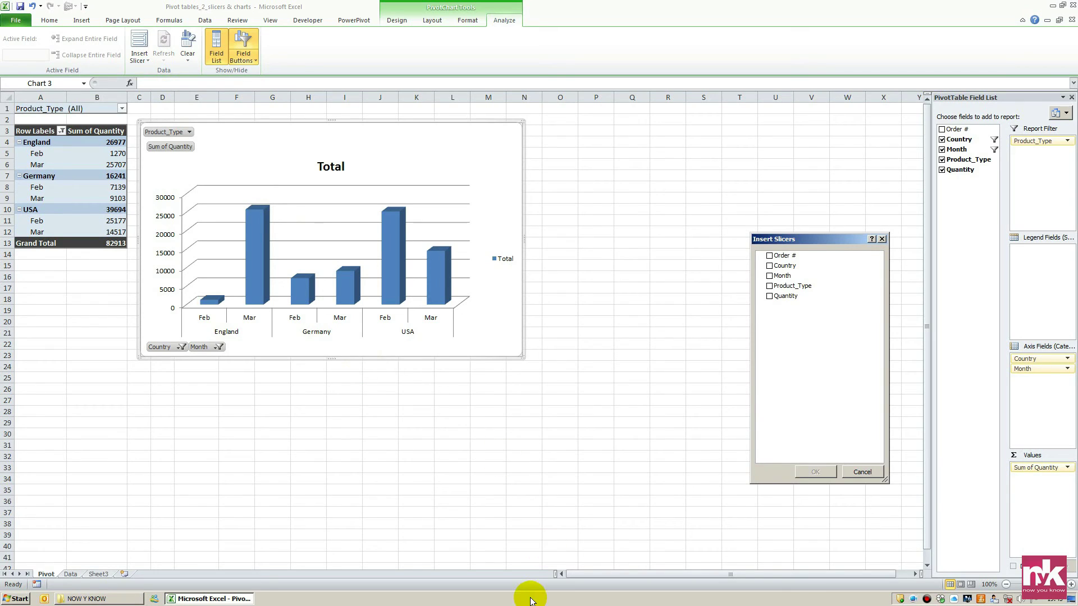
{"action": "left_click", "coordinate": [772, 267]}
{"action": "left_click", "coordinate": [770, 276]}
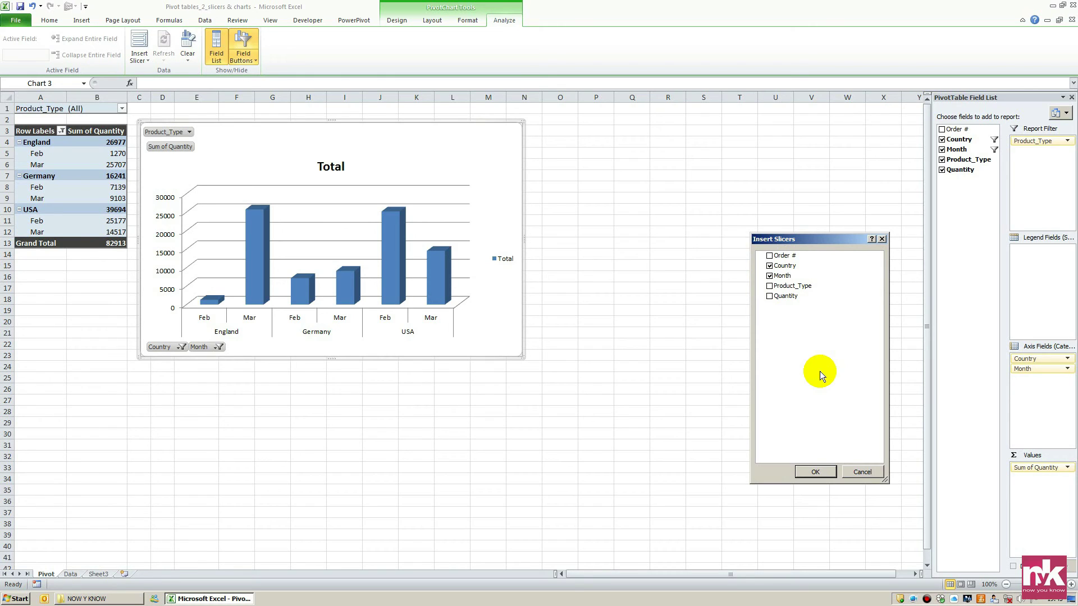
{"action": "left_click", "coordinate": [815, 472]}
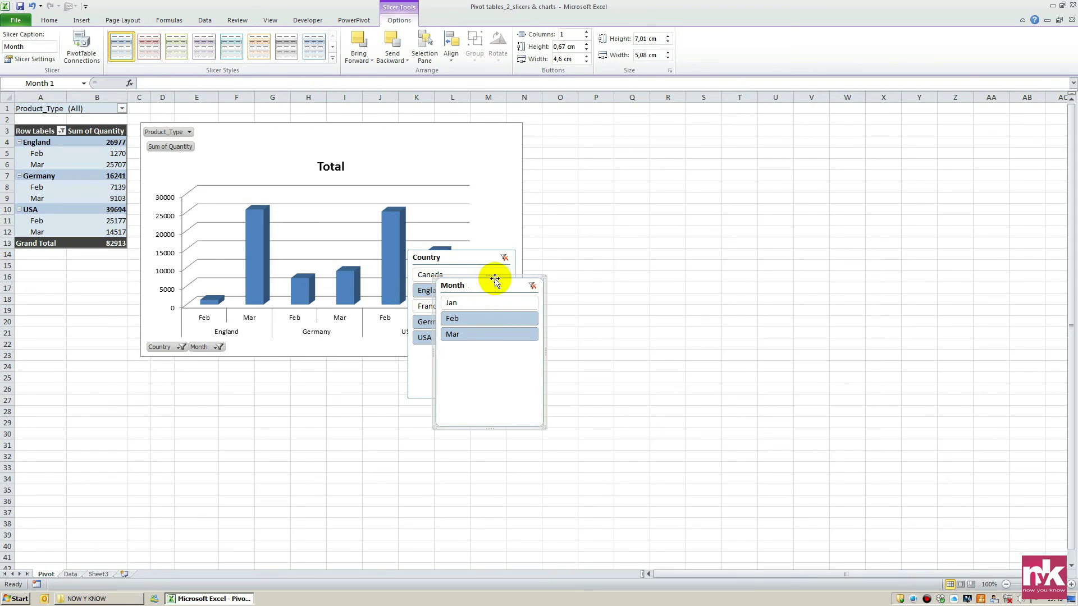
Place the Month and Country slicers side by side right of the chart and clear both filters
{"action": "left_click_drag", "start_coordinate": [499, 278], "coordinate": [714, 149]}
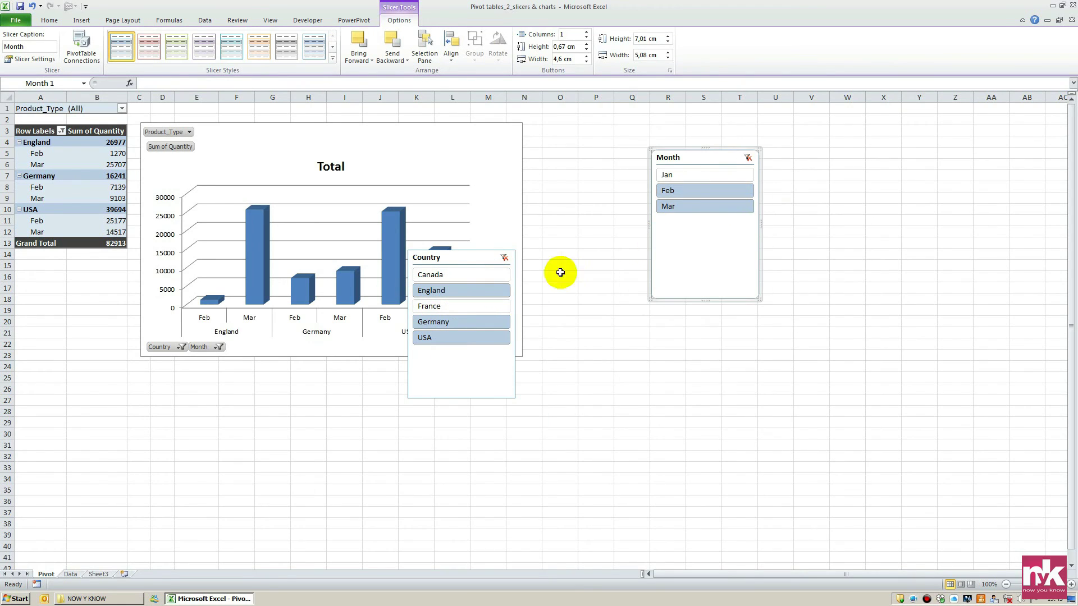
{"action": "left_click_drag", "start_coordinate": [474, 259], "coordinate": [600, 145]}
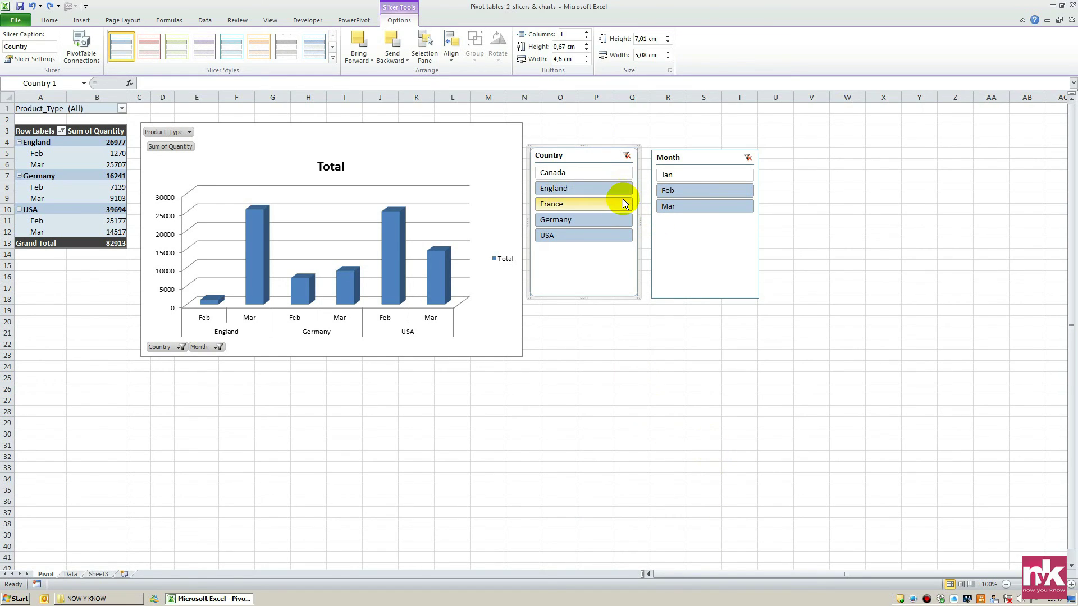
{"action": "left_click", "coordinate": [629, 158]}
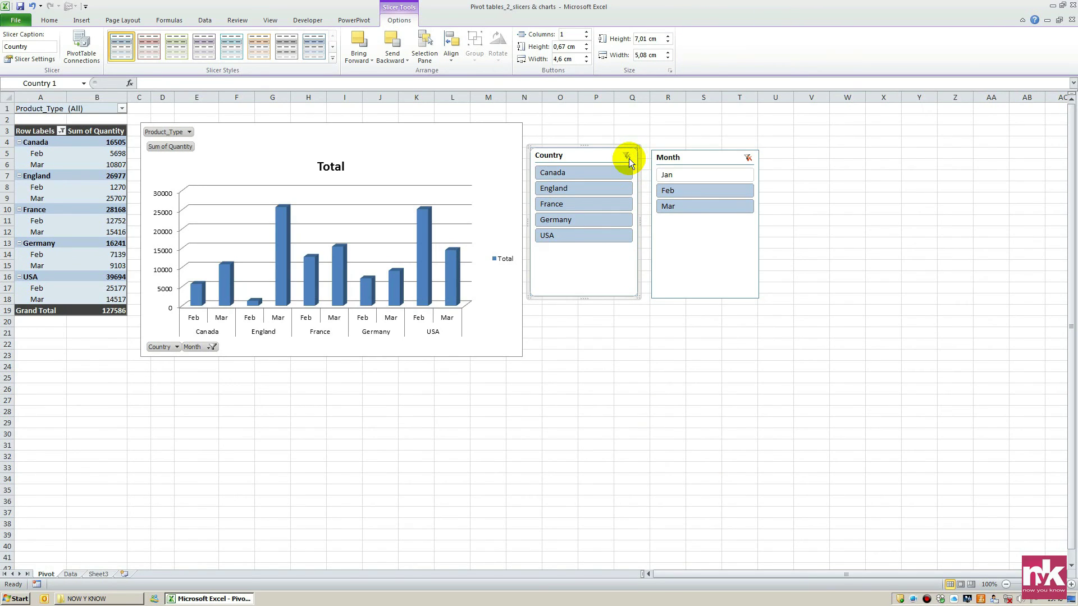
{"action": "left_click", "coordinate": [752, 160]}
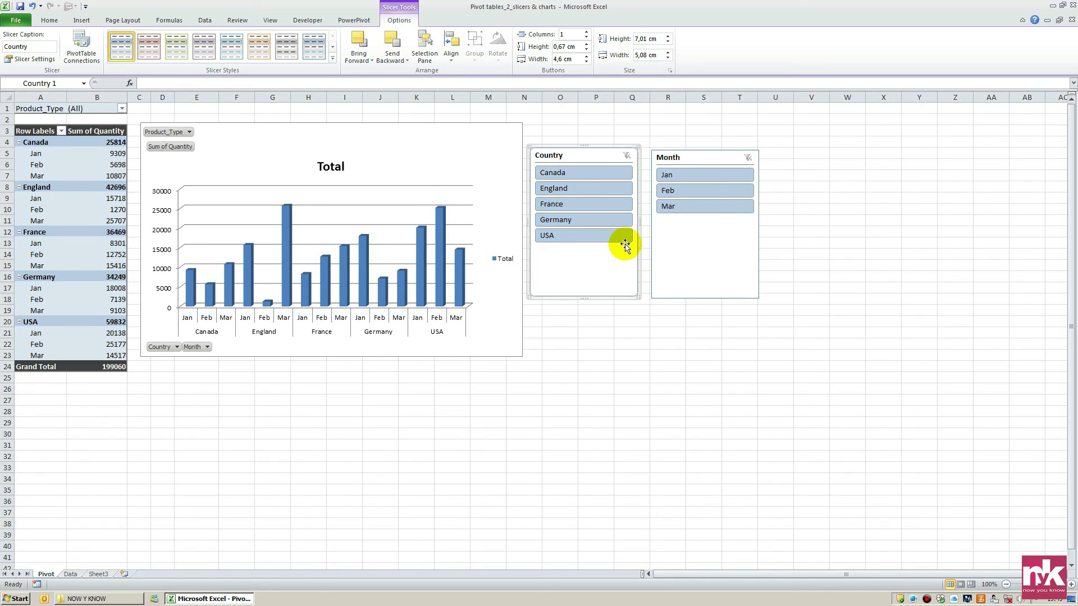
Select Canada and Germany in the Country slicer, and Jan and Mar in the Month slicer
{"action": "left_click", "coordinate": [580, 178]}
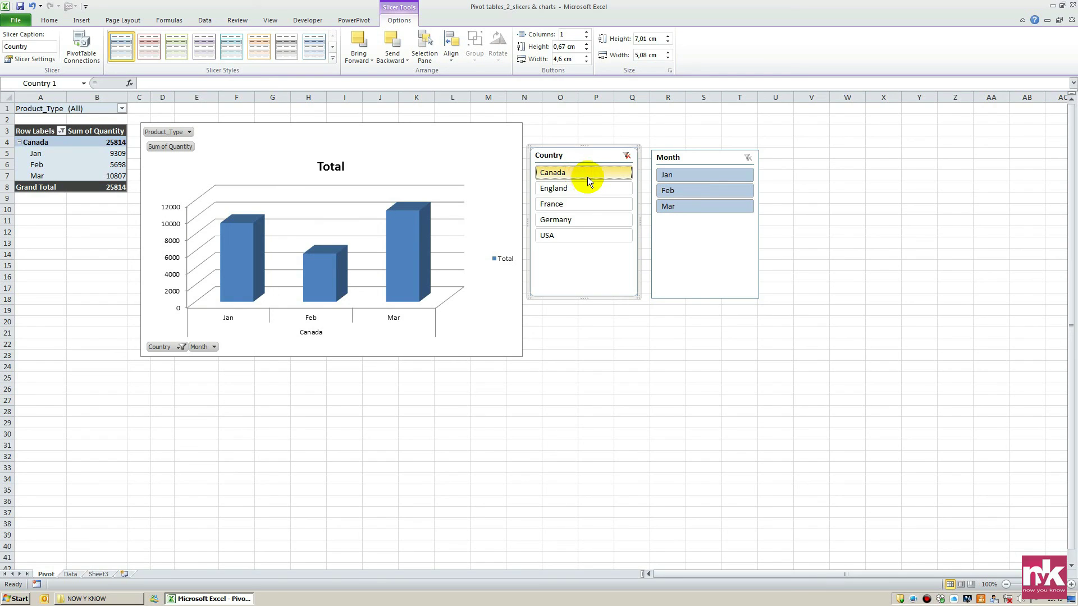
{"action": "left_click", "coordinate": [578, 220], "text": "ctrl"}
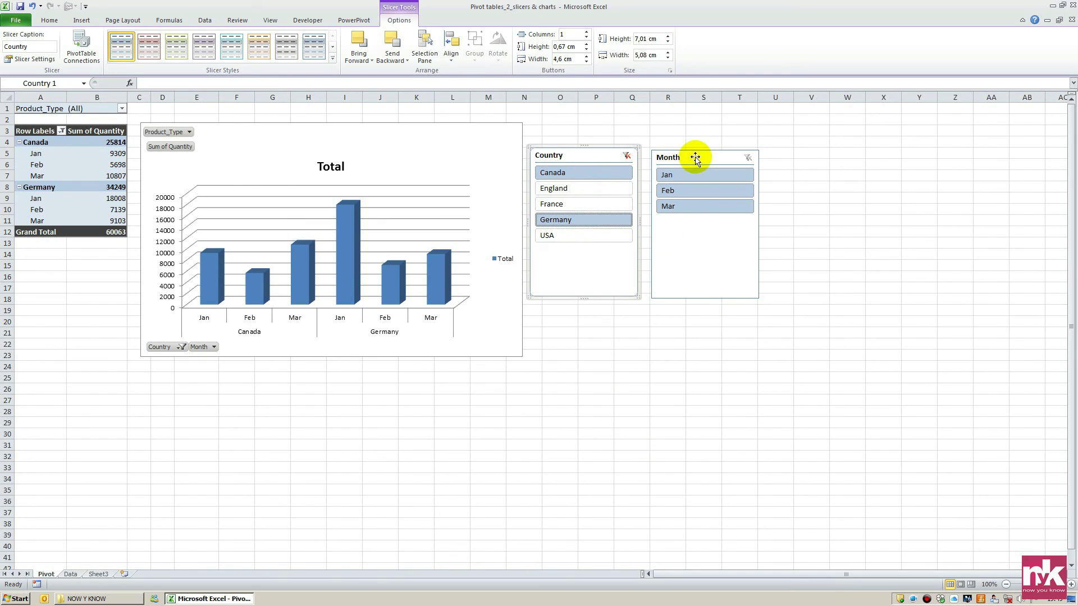
{"action": "left_click", "coordinate": [703, 176]}
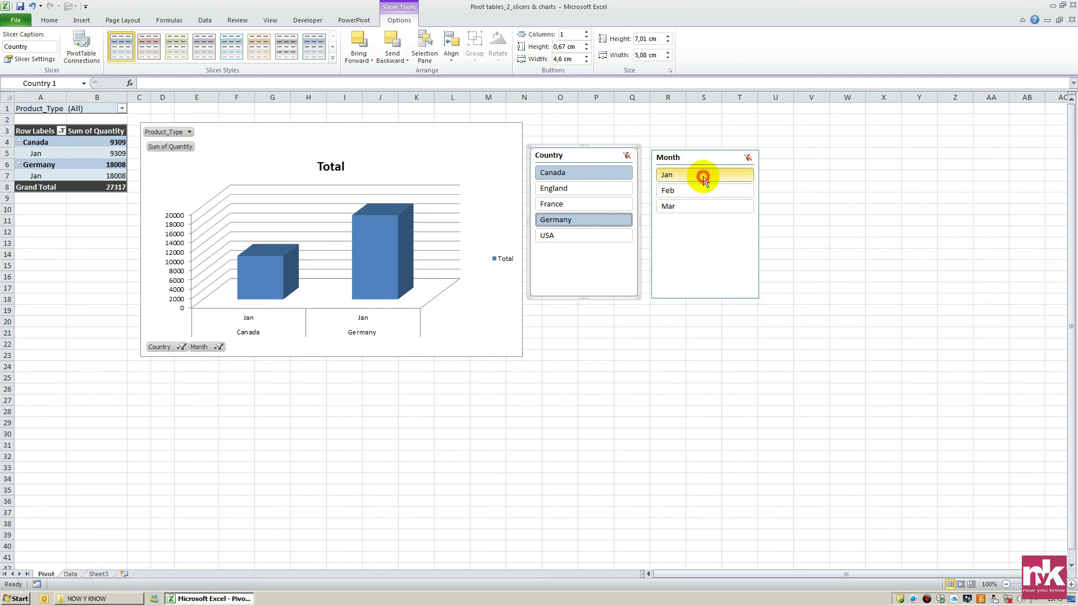
{"action": "left_click", "coordinate": [703, 206], "text": "ctrl"}
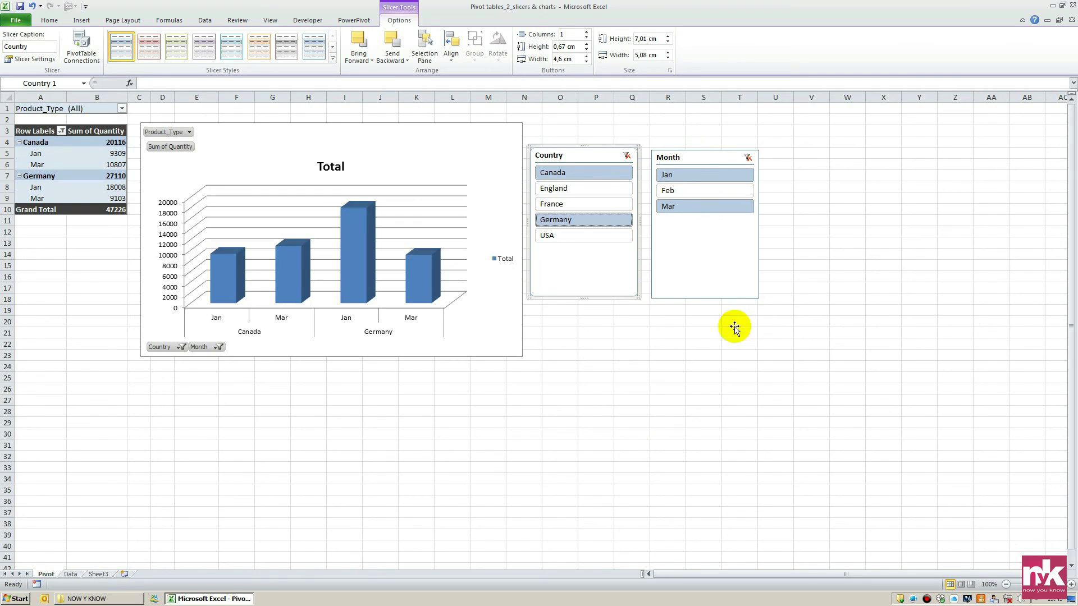